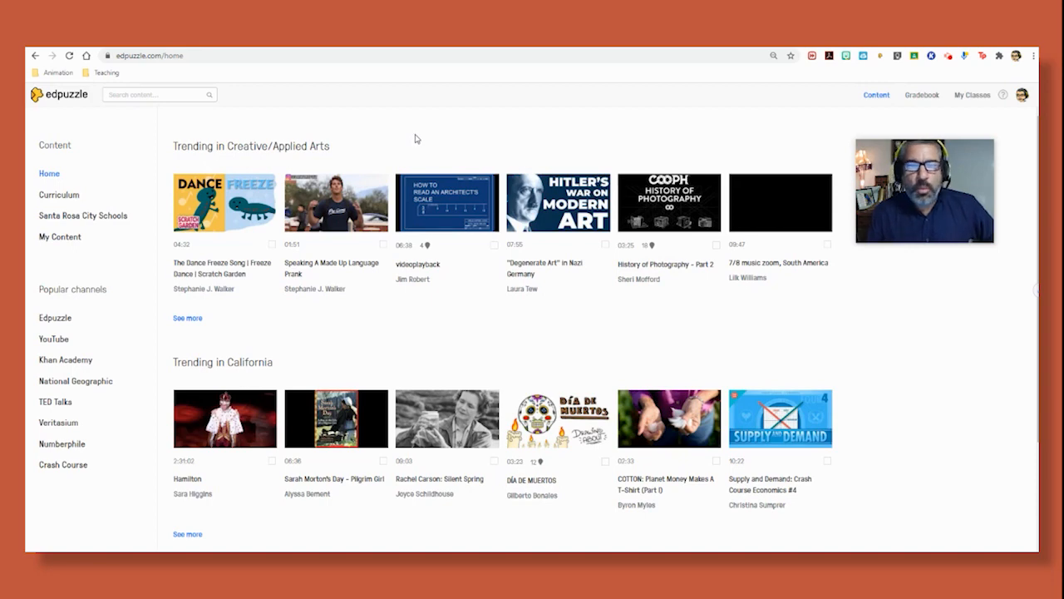
- Go to My Classes to view the Period 1 Film IB HL1 class, which has no assignments due
left_click(981, 97)
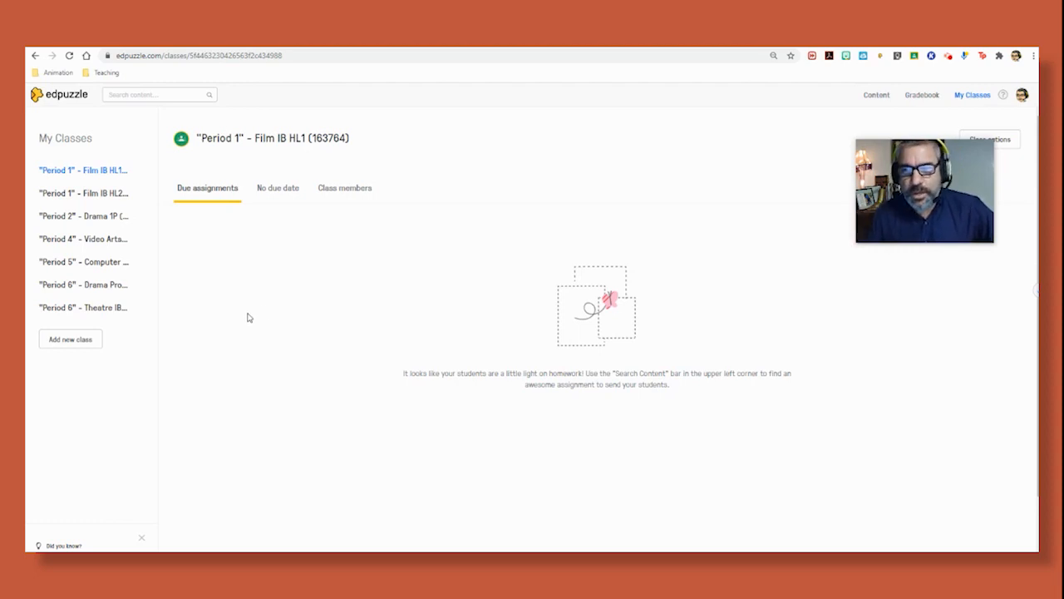
left_click_drag(906, 162, 856, 152)
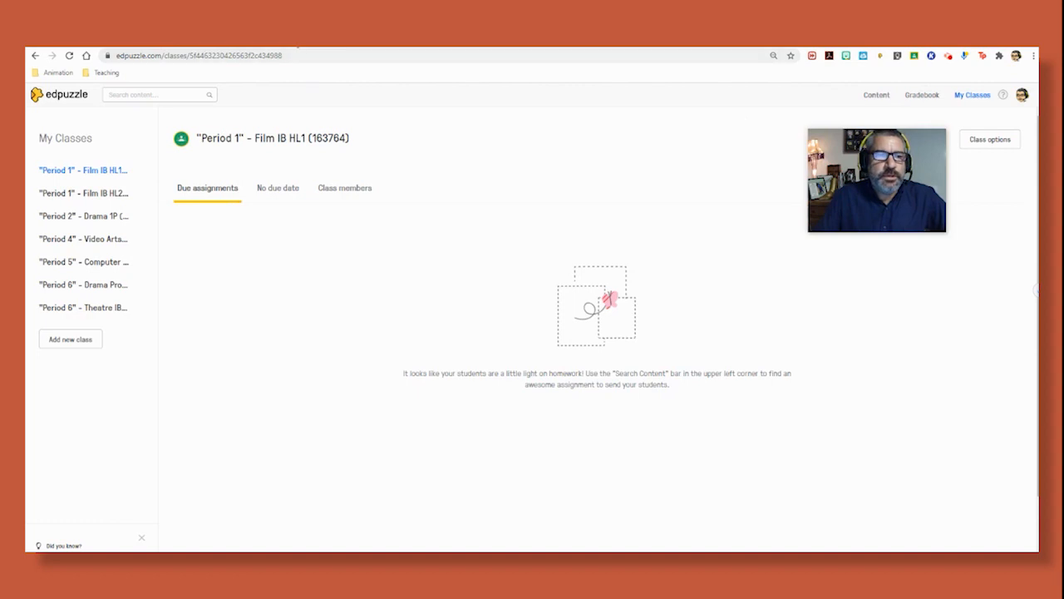
- In a new tab, search Google for 'chrome store'
left_click(294, 42)
left_click(471, 252)
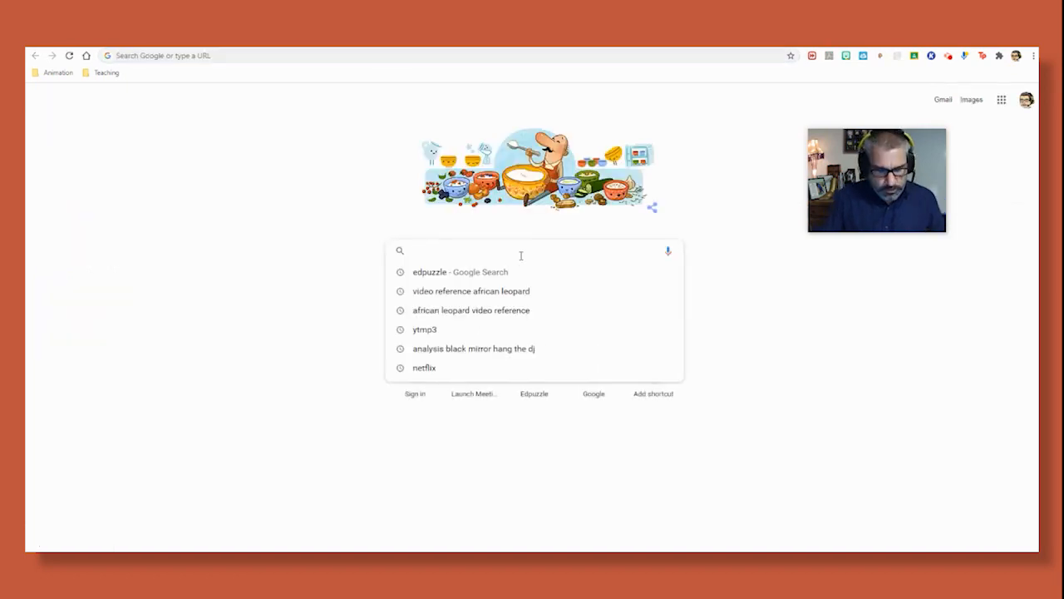
type("chrome s")
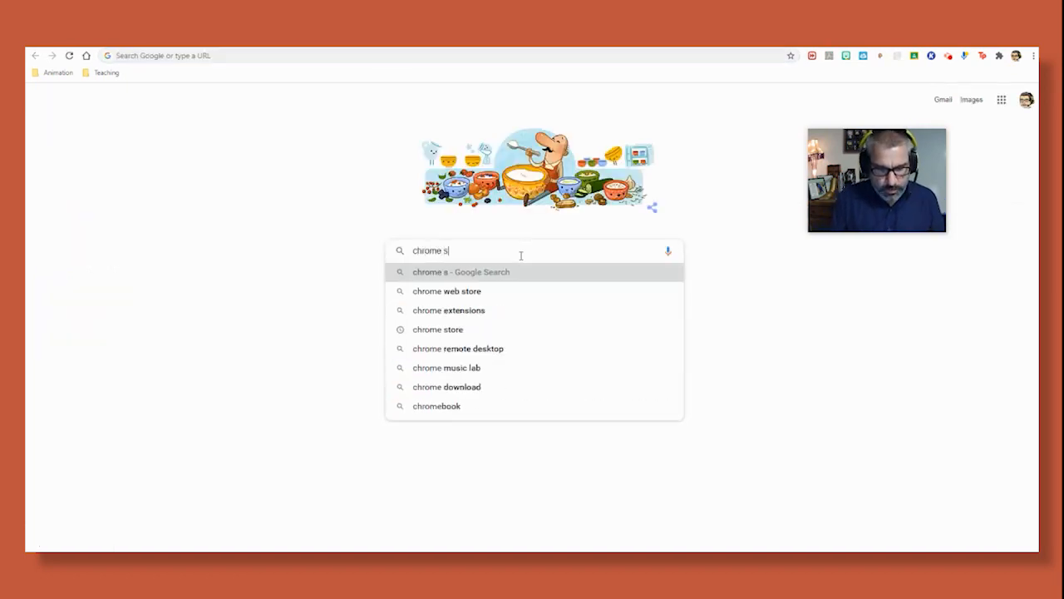
type("tore")
key("Return")
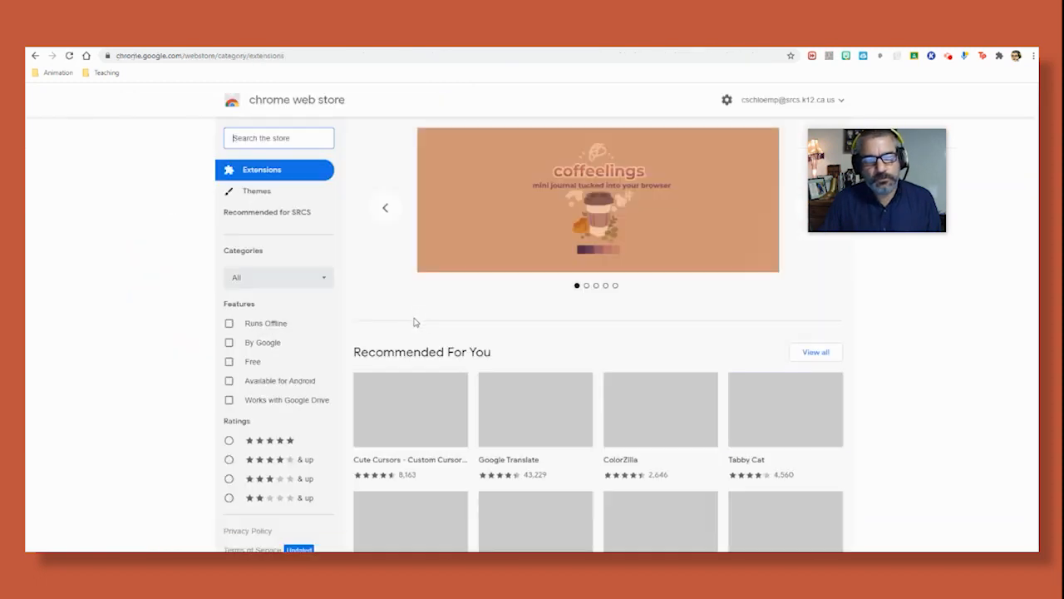
- Search the Chrome Web Store for 'edpuzzle', check its listing, then go back to Edpuzzle
left_click(261, 138)
type("edpuz")
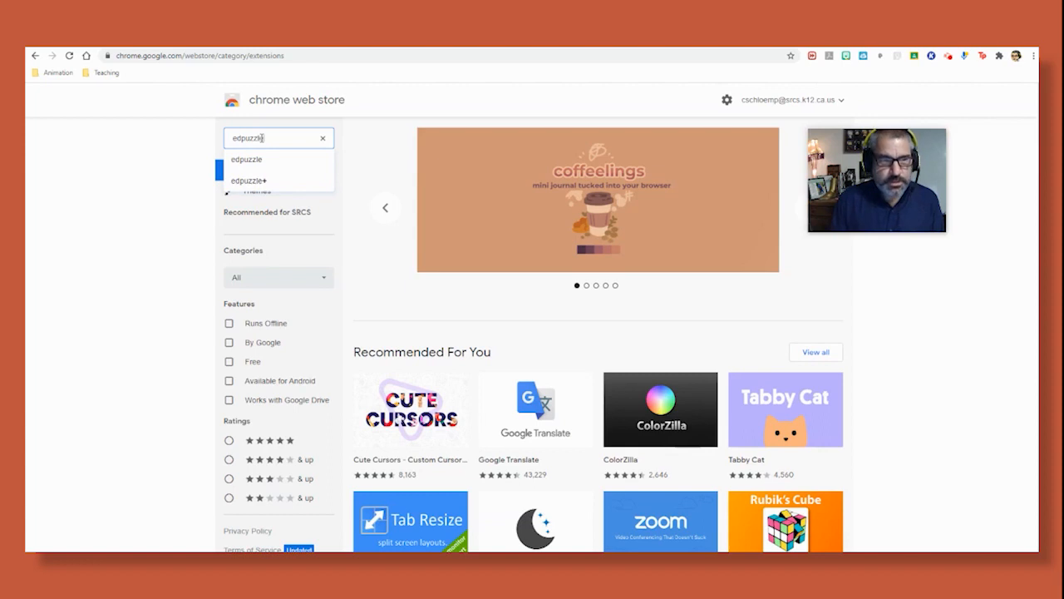
type("zle")
key("Return")
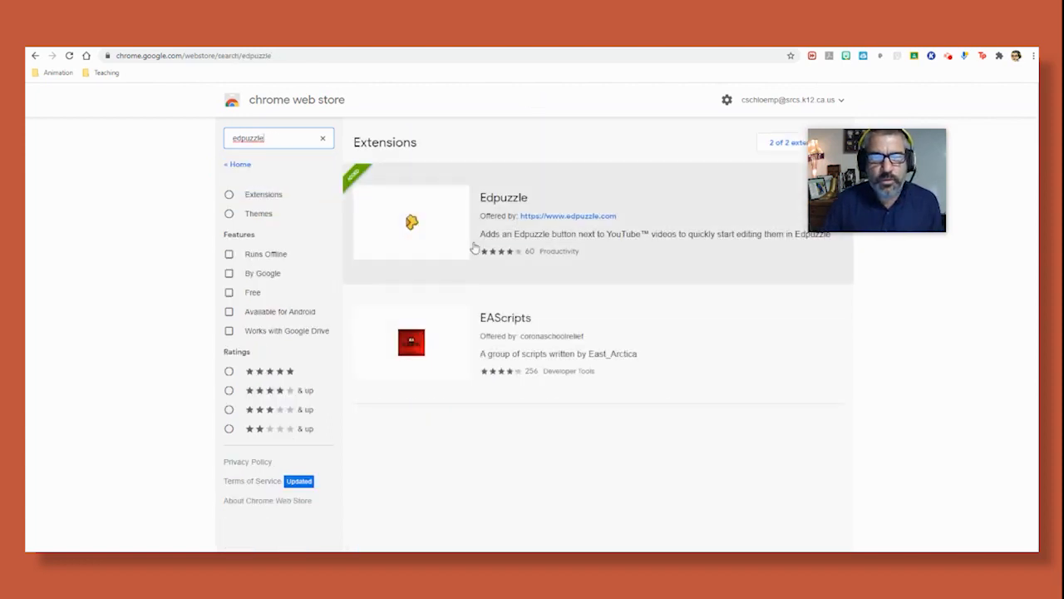
left_click(459, 236)
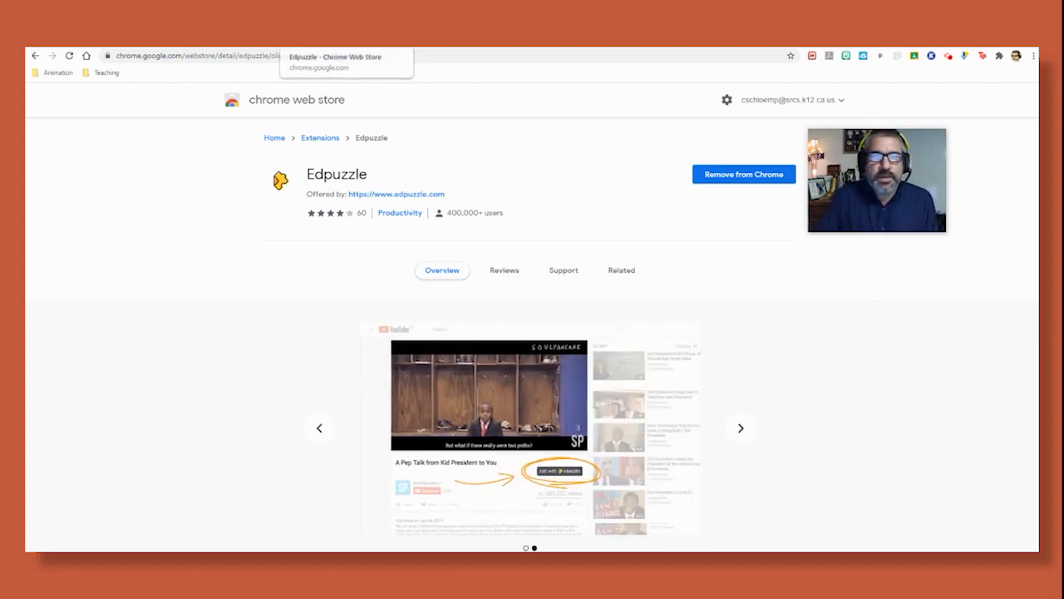
left_click(403, 38)
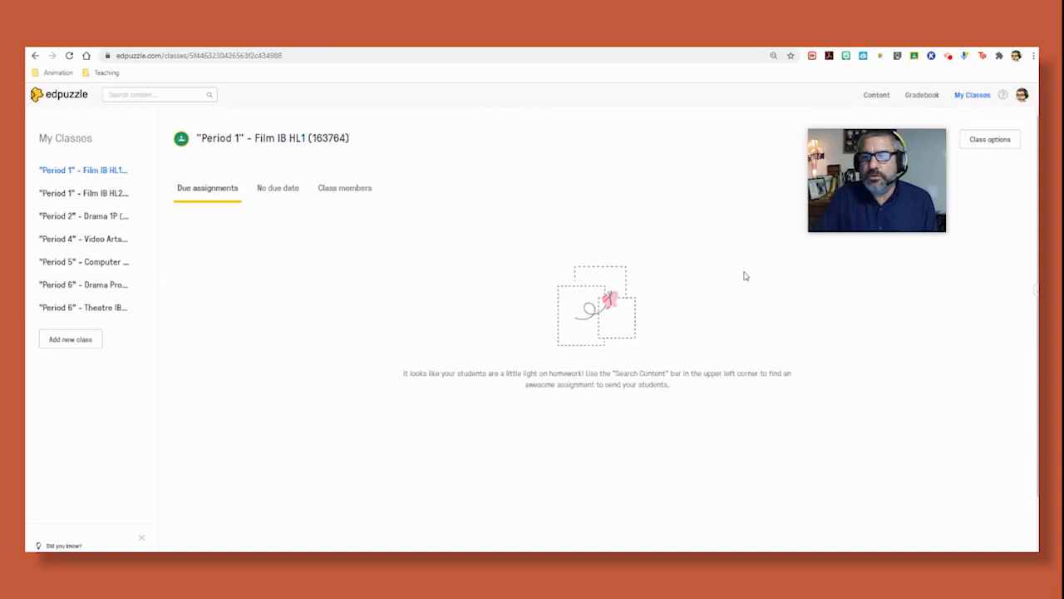
- Unpin and re-pin the Edpuzzle extension in Chrome's Extensions menu so it stays on the toolbar
left_click(1001, 58)
left_click_drag(887, 160, 781, 143)
left_click(1000, 55)
scroll(1004, 170, "down", 2)
left_click(966, 178)
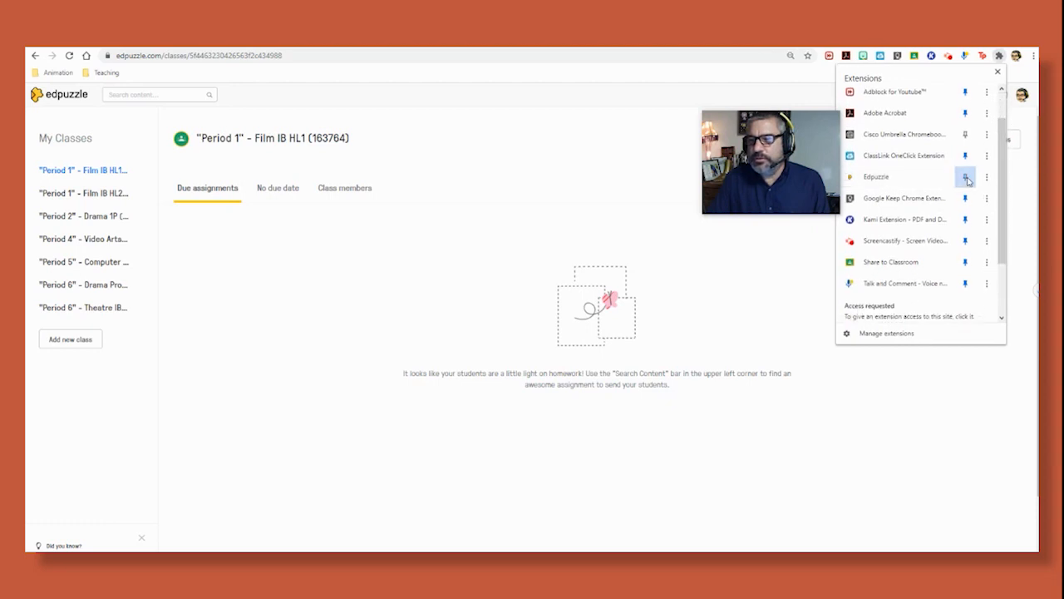
left_click(966, 178)
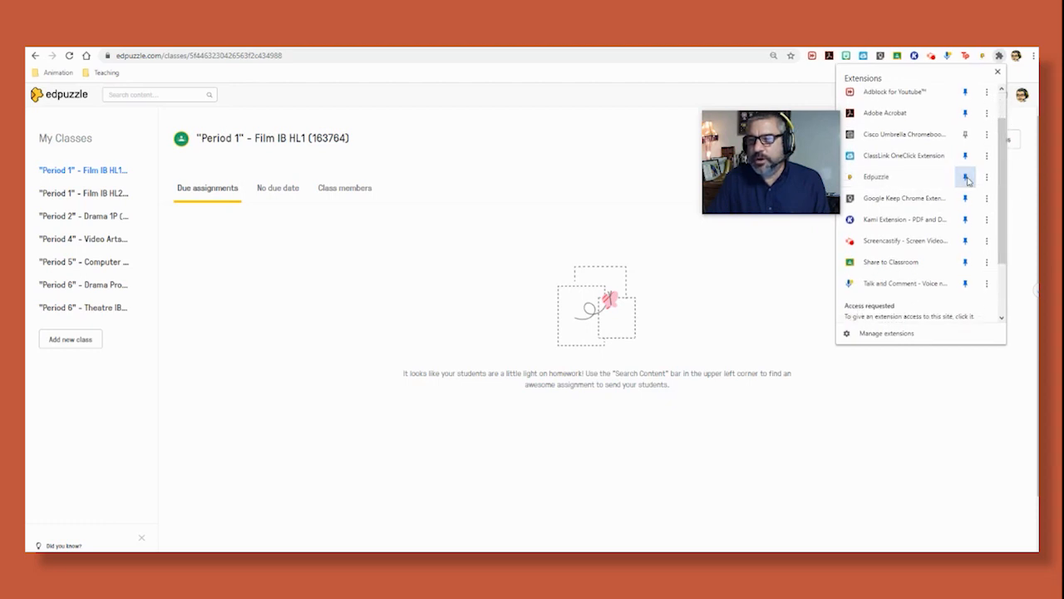
left_click(997, 71)
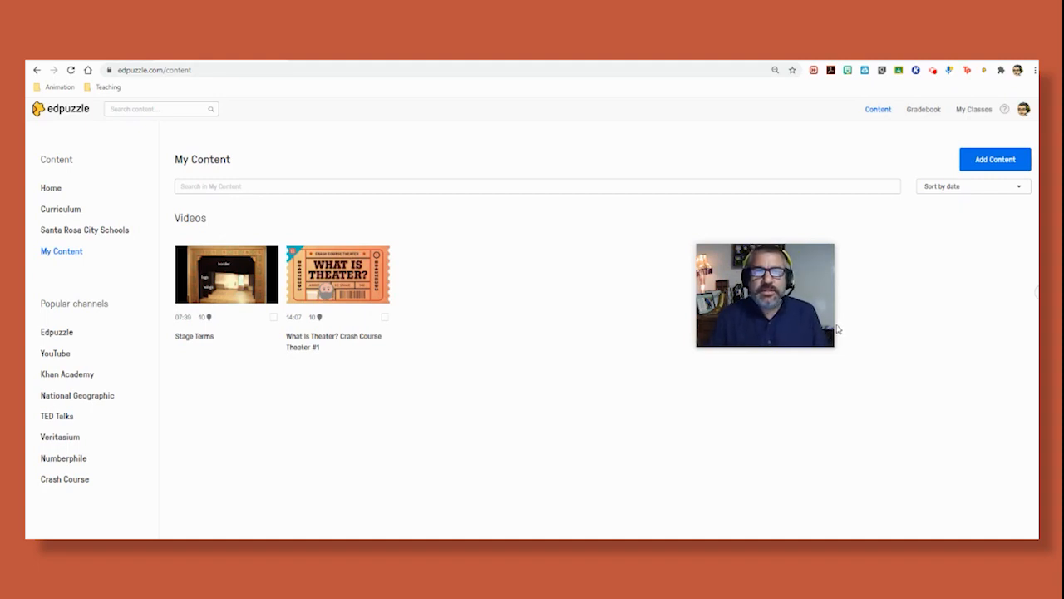
- Go from Home to Curriculum and open the High School content subject categories
mouse_move(837, 326)
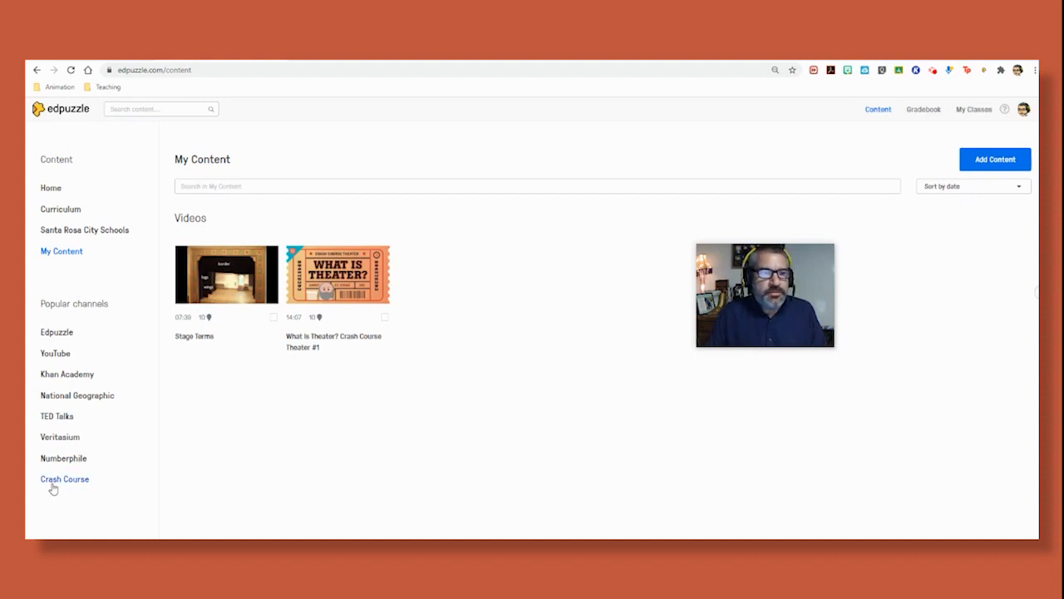
left_click(49, 189)
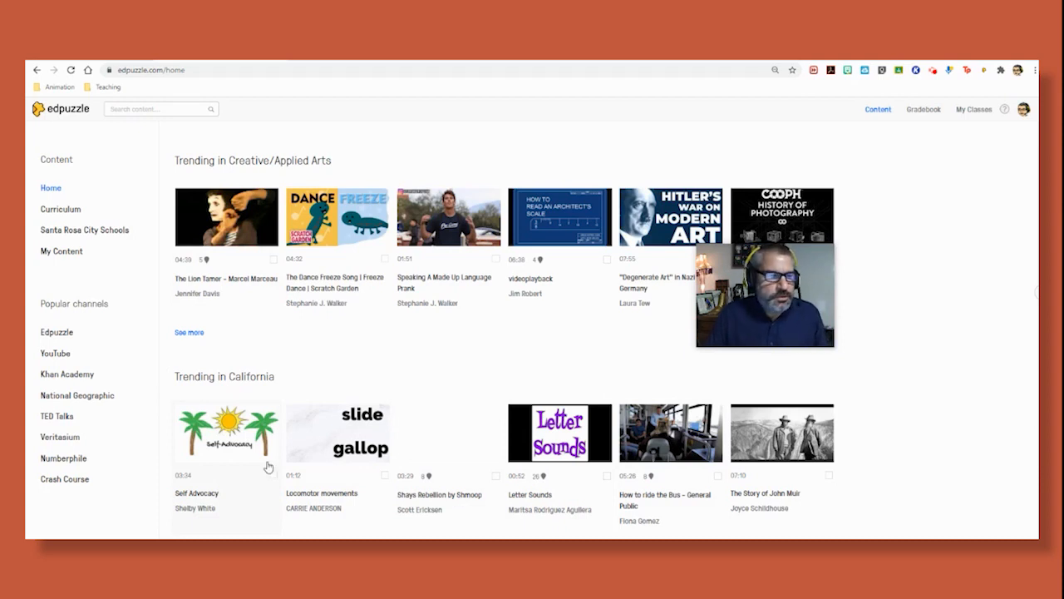
left_click(70, 212)
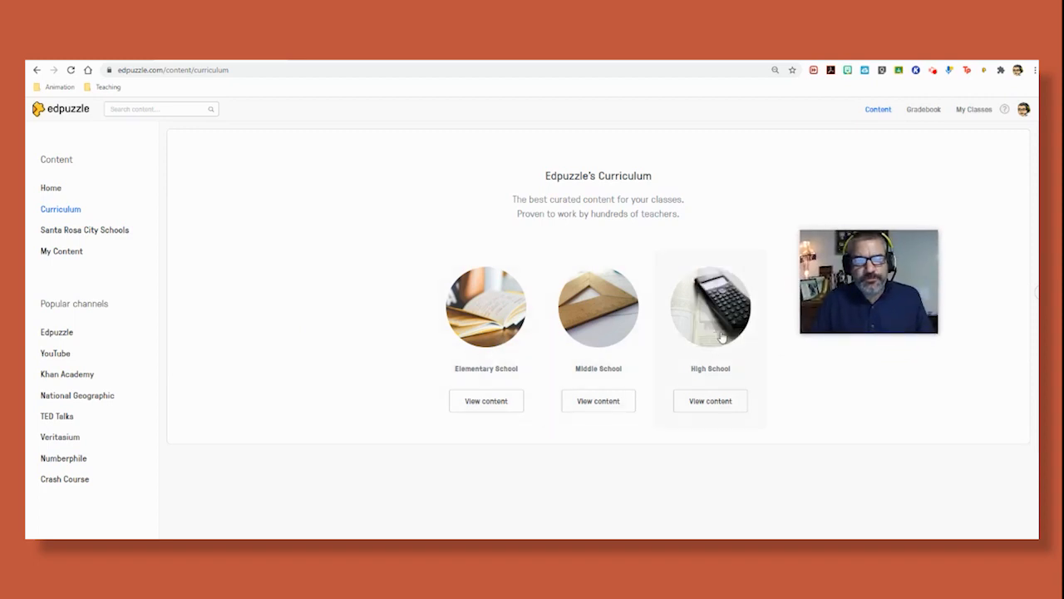
left_click(723, 404)
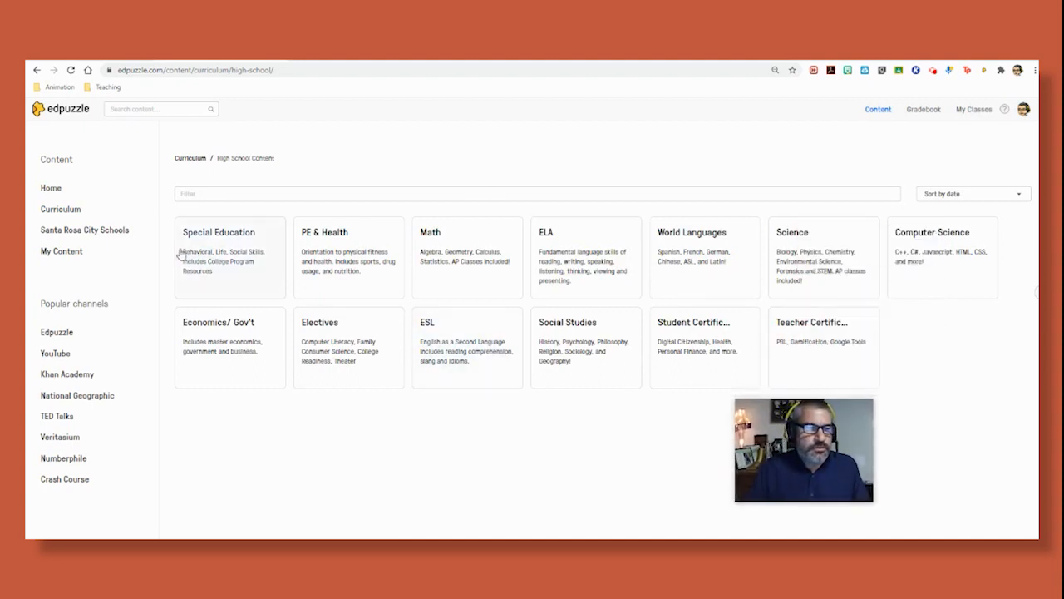
- Browse the Santa Rosa City Schools network videos, then return to My Content
left_click(115, 232)
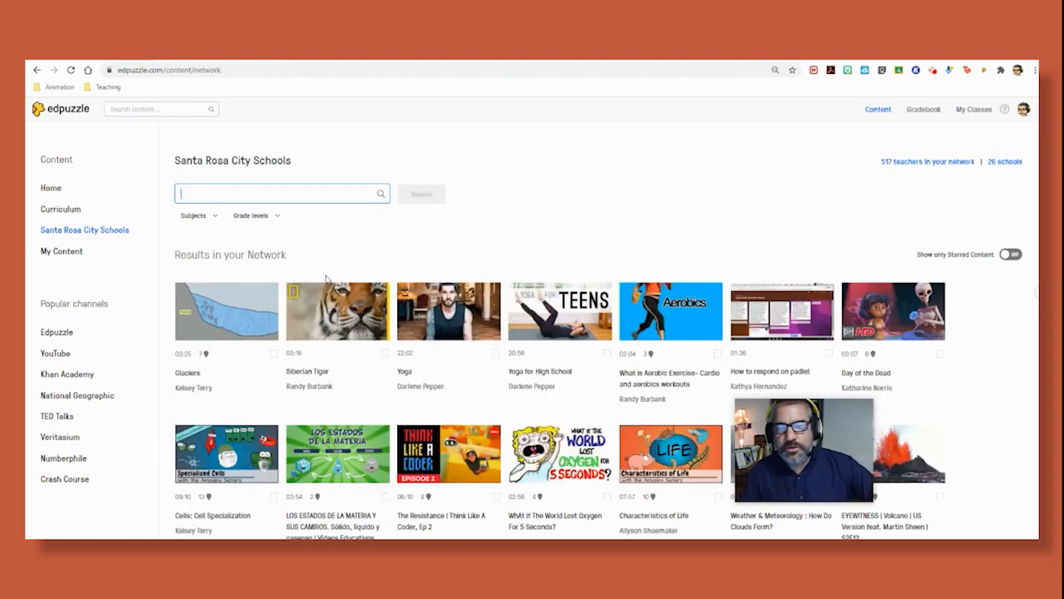
left_click_drag(786, 462, 769, 196)
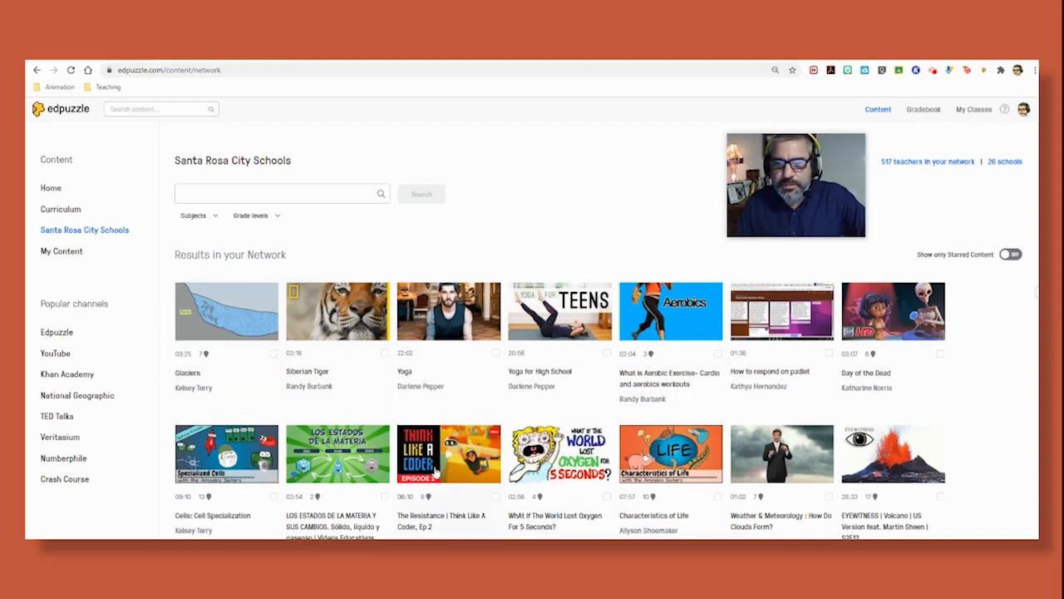
left_click(72, 253)
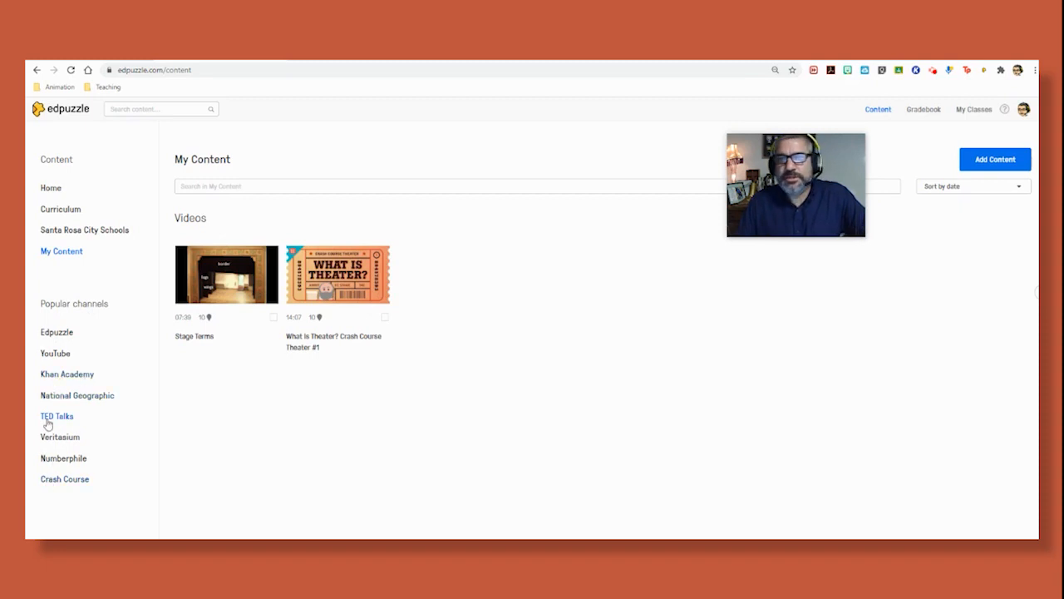
- Browse the Crash Course channel's videos under Popular channels
left_click(56, 479)
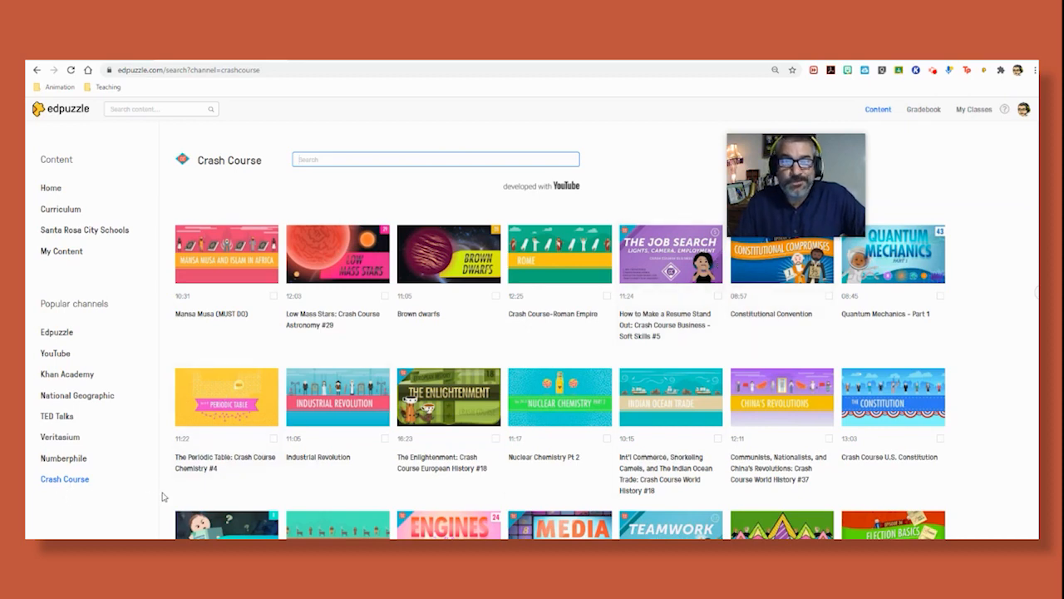
left_click_drag(795, 167, 777, 137)
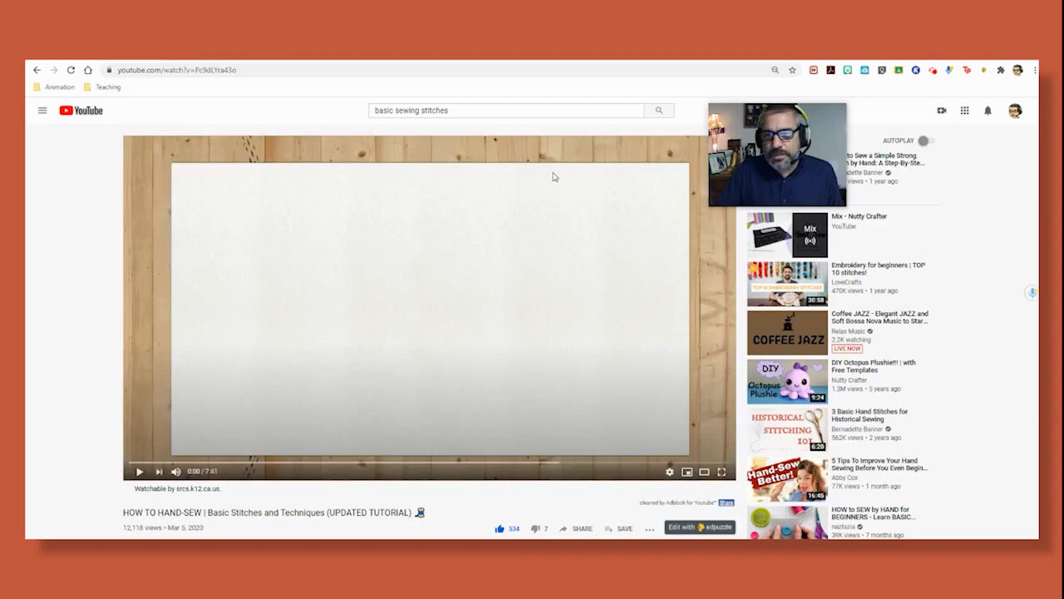
- Import the YouTube video 'HOW TO HAND-SEW | Basic Stitches and Techniques' into Edpuzzle's editor
left_click_drag(790, 137, 829, 237)
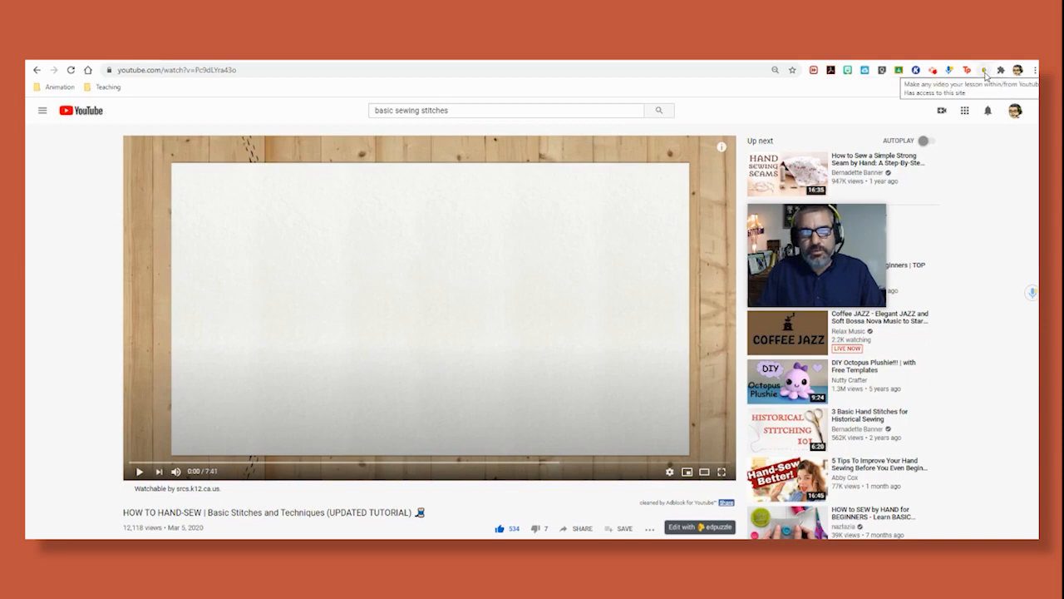
left_click(684, 529)
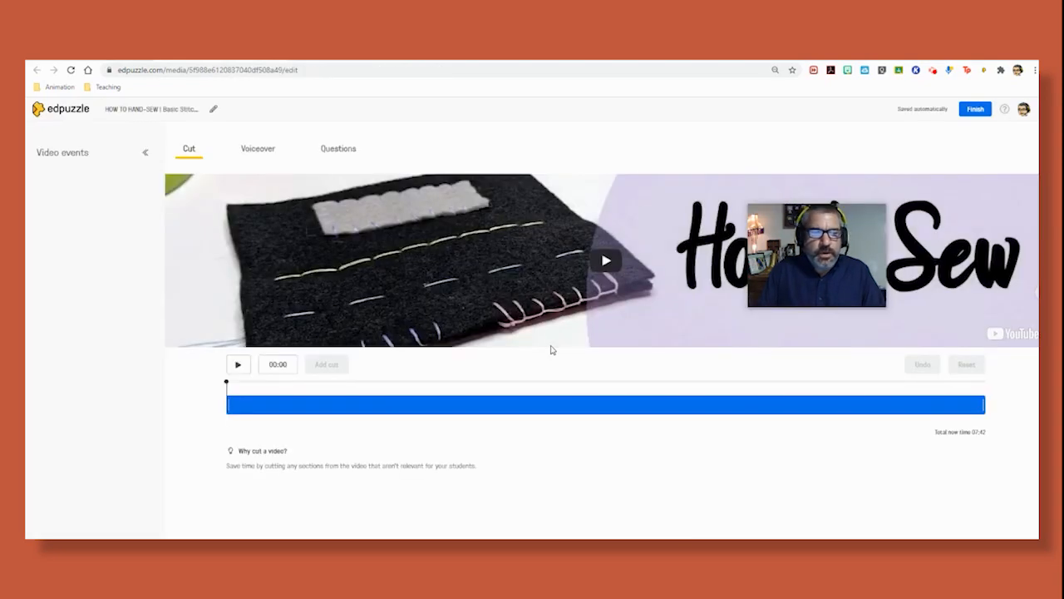
- Collapse the Video events sidebar so the Cut editor and timeline span the page
left_click_drag(759, 271, 865, 454)
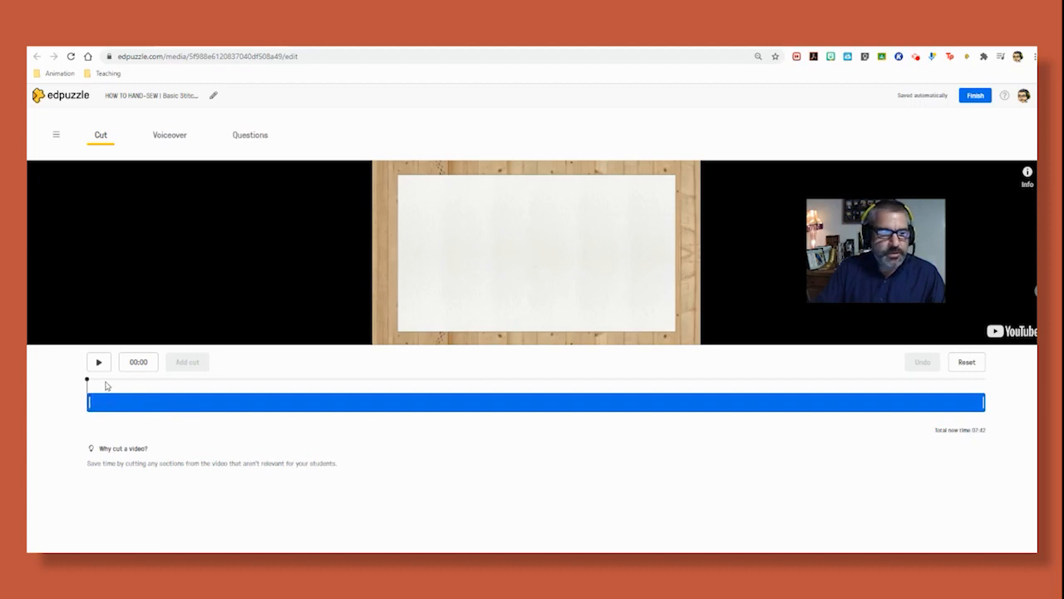
left_click_drag(88, 380, 187, 391)
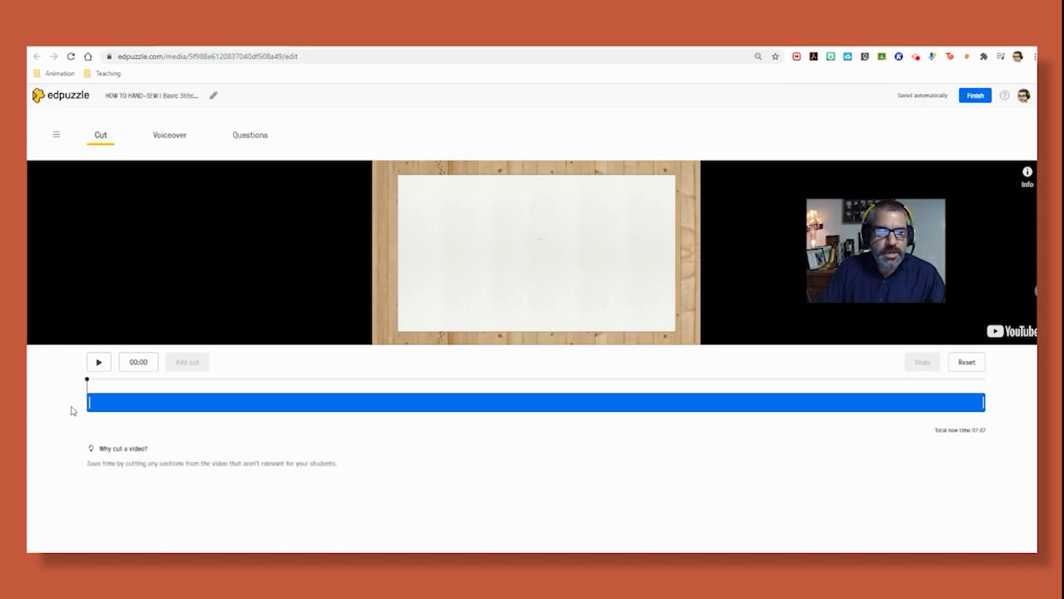
left_click_drag(88, 381, 408, 384)
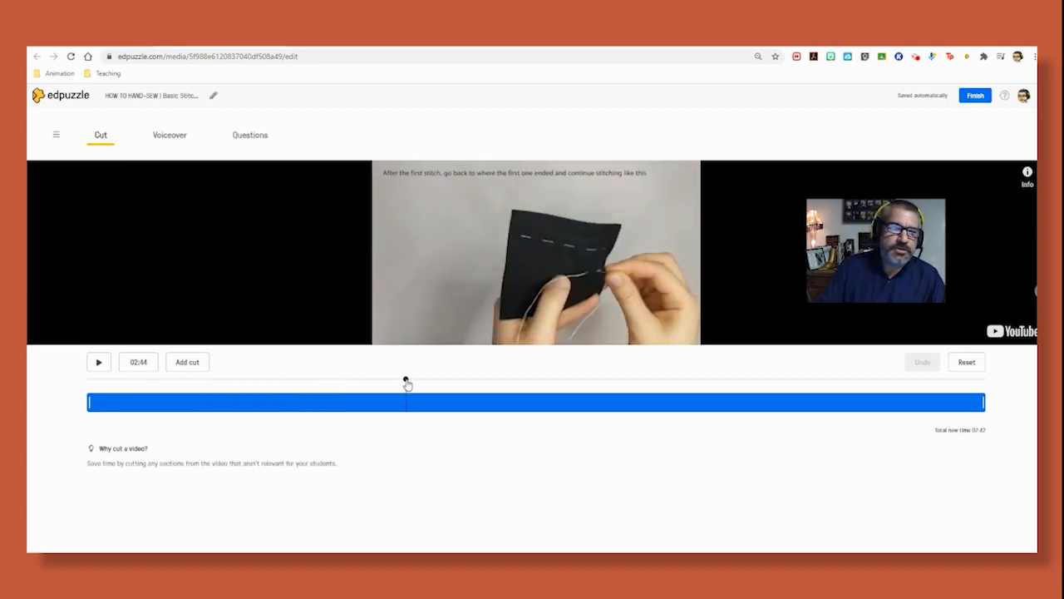
left_click_drag(408, 384, 406, 384)
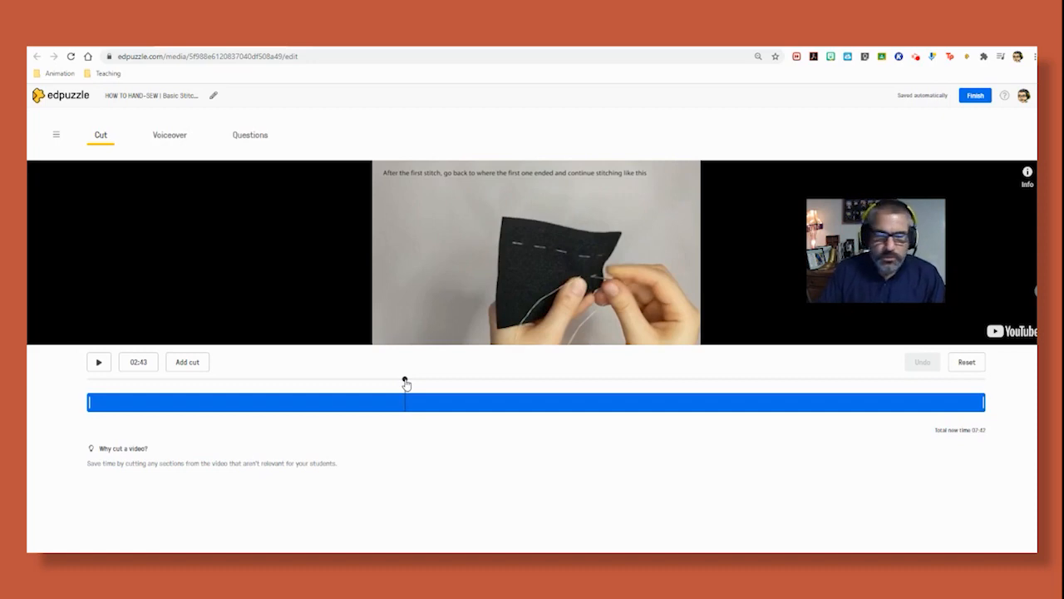
left_click_drag(405, 382, 291, 389)
left_click(305, 392)
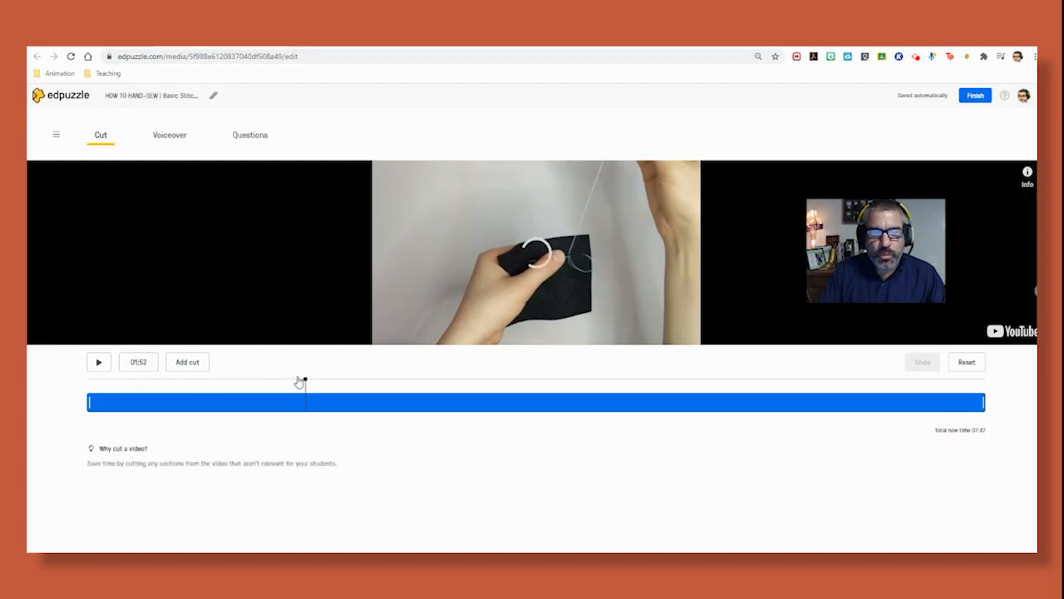
left_click_drag(305, 380, 87, 400)
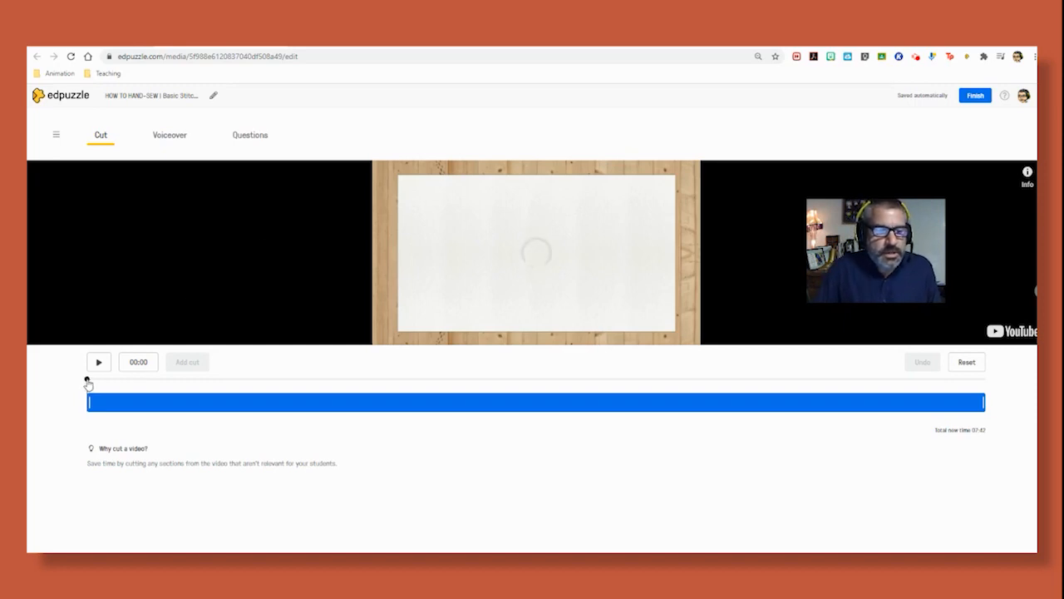
- Move the Cut timeline playhead to 02:06, just past the tying-off stitches
left_click_drag(88, 380, 320, 392)
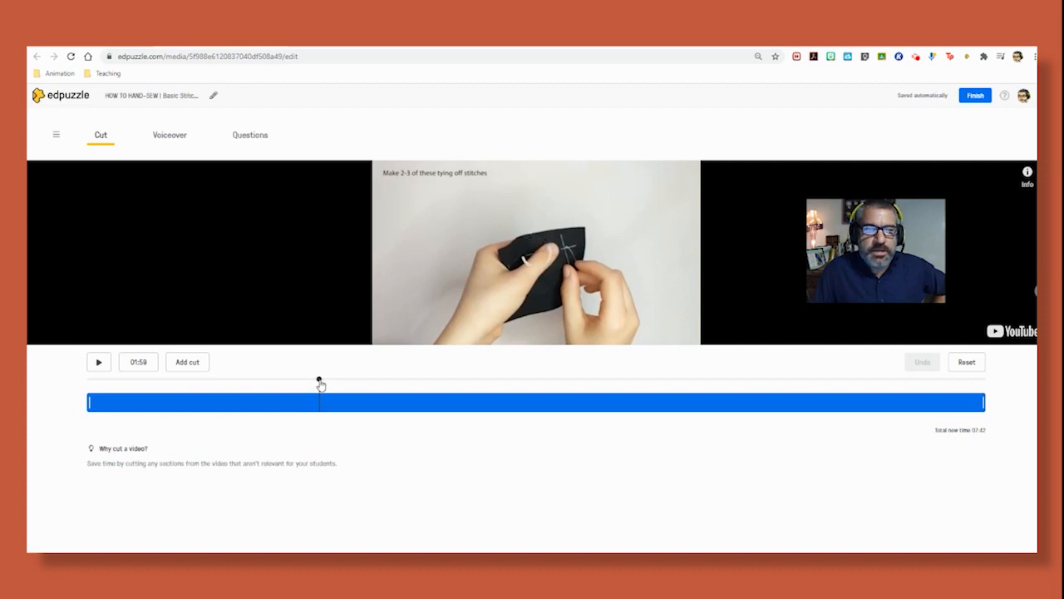
left_click_drag(321, 383, 333, 385)
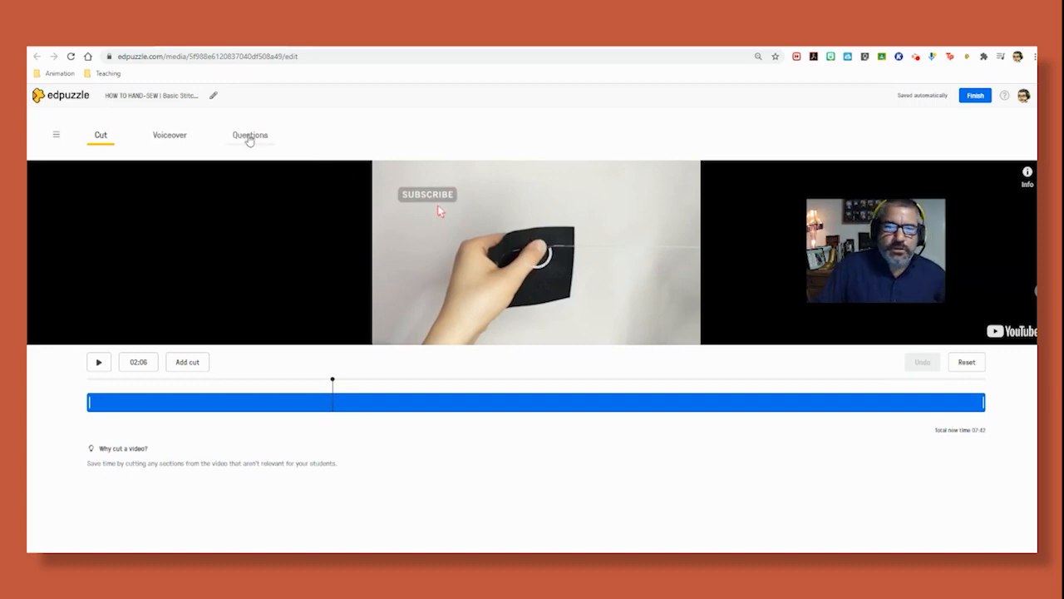
- Add a blank multiple-choice question at 02:06 from the Questions tab
left_click(249, 140)
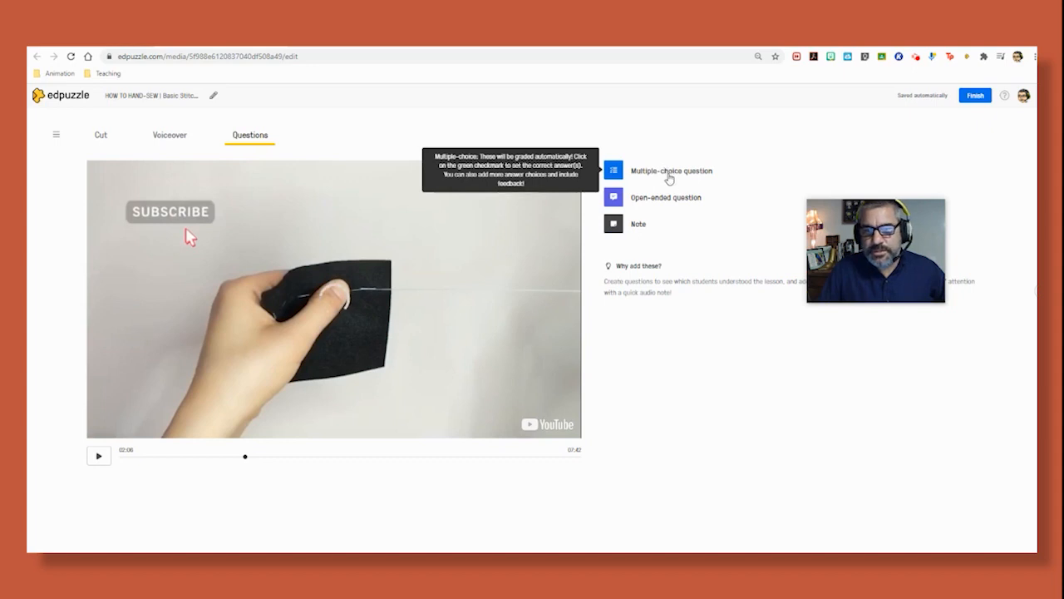
left_click(669, 177)
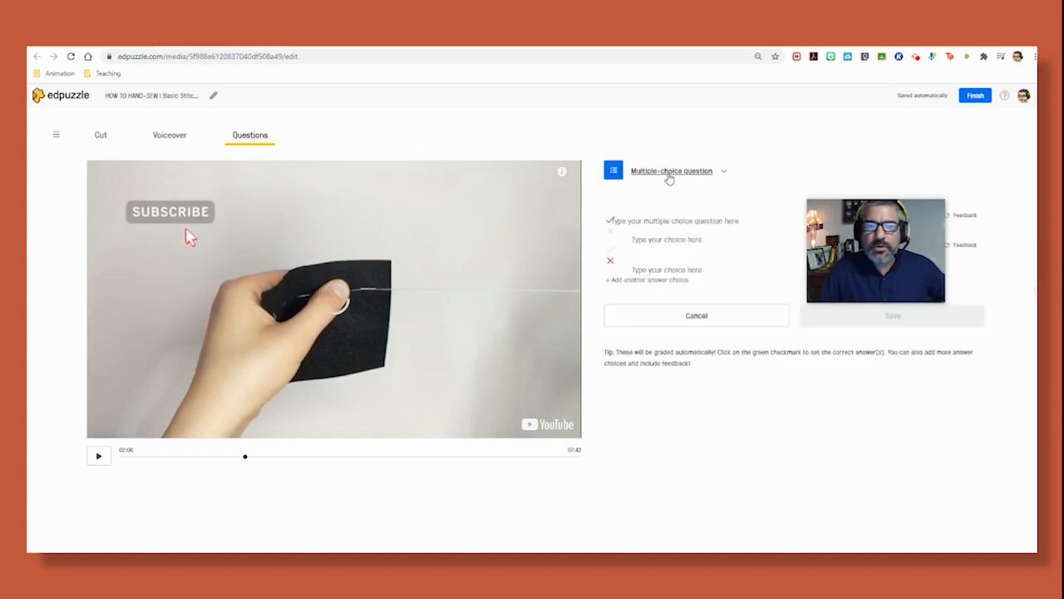
- Enter the question 'How many tying-off knots is recommended?' and add a third answer choice
left_click_drag(871, 261, 819, 142)
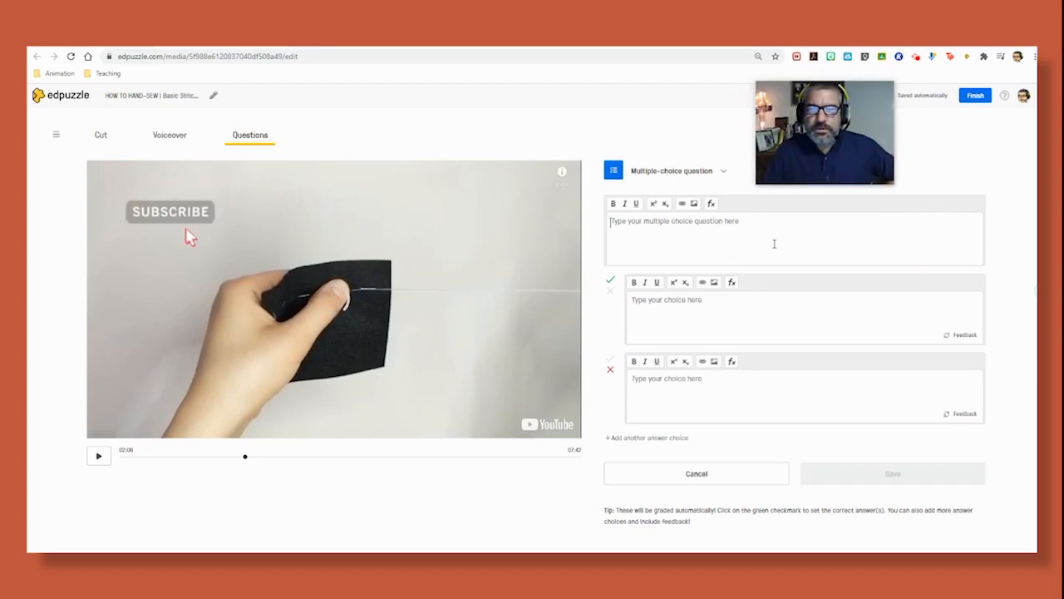
left_click(770, 243)
type("How m")
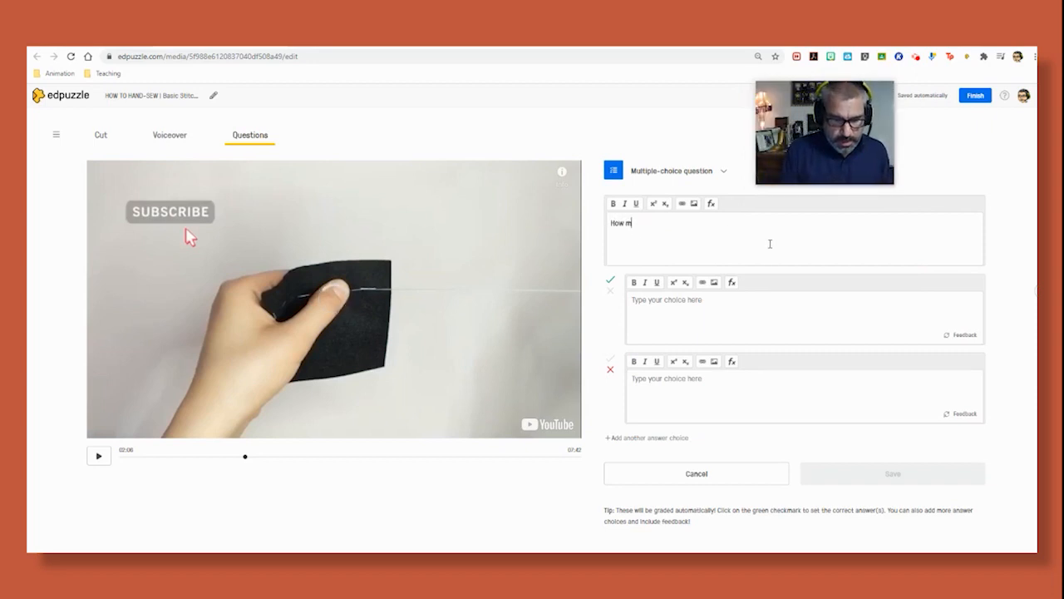
type("any tying-off knots is recommended?")
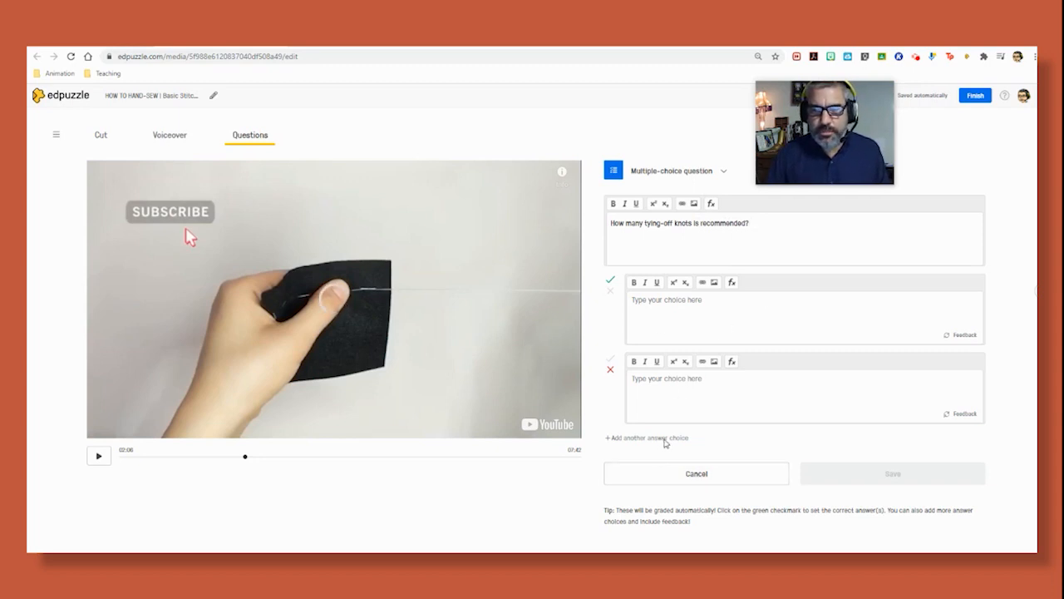
left_click(665, 440)
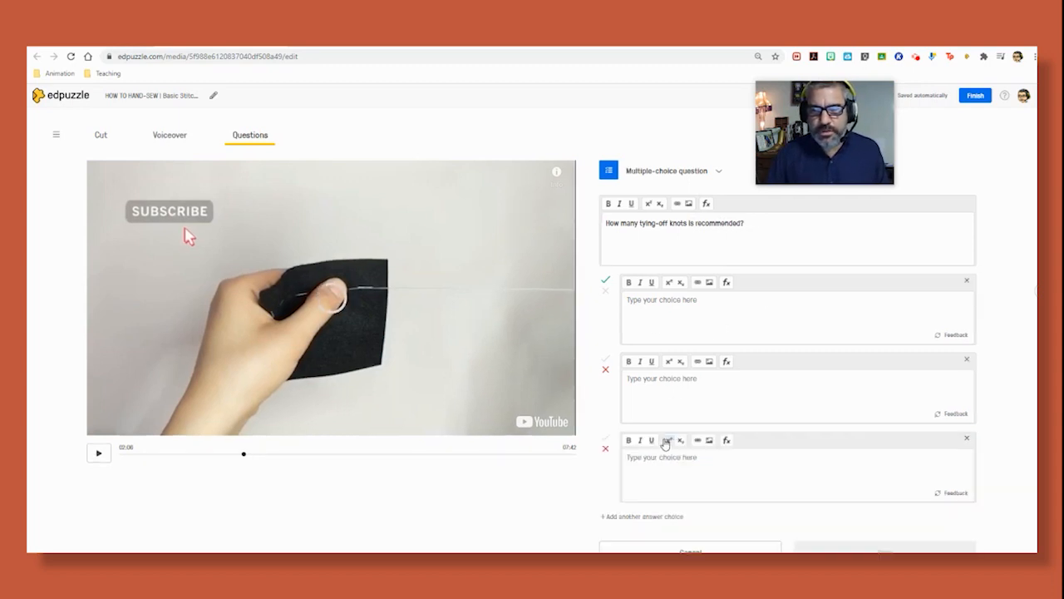
- Type the three answer choices 'Just one.', 'Two to three.' and 'At least four.'
left_click(630, 300)
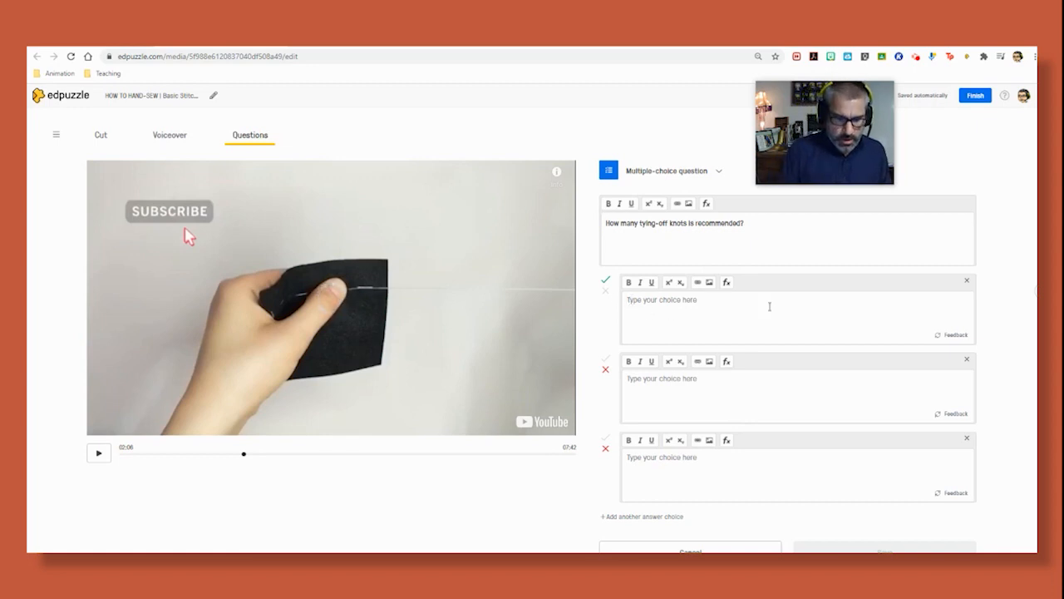
type("1")
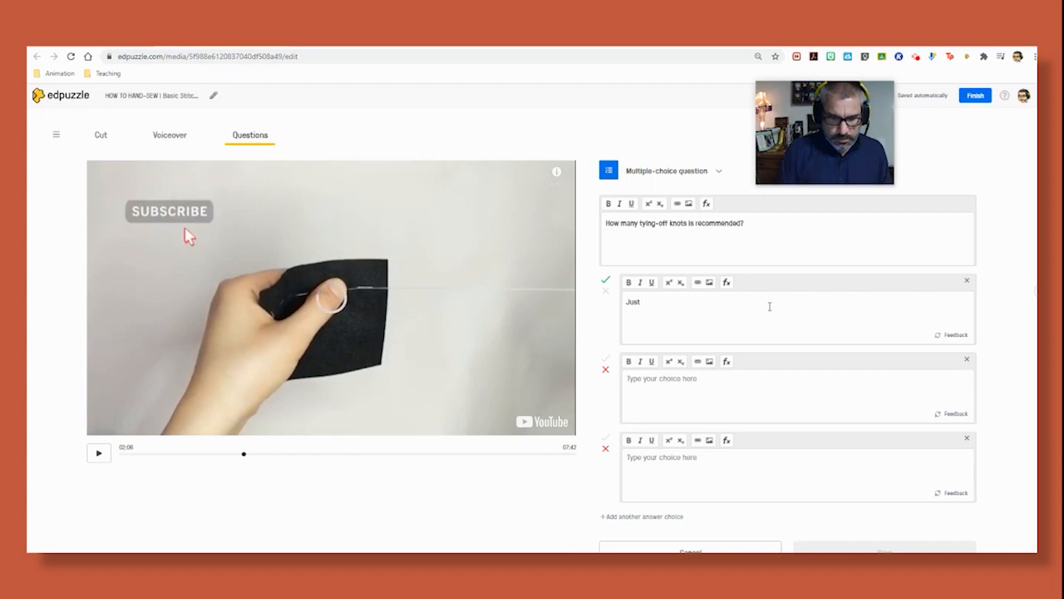
left_click(632, 379)
type("Two to three.")
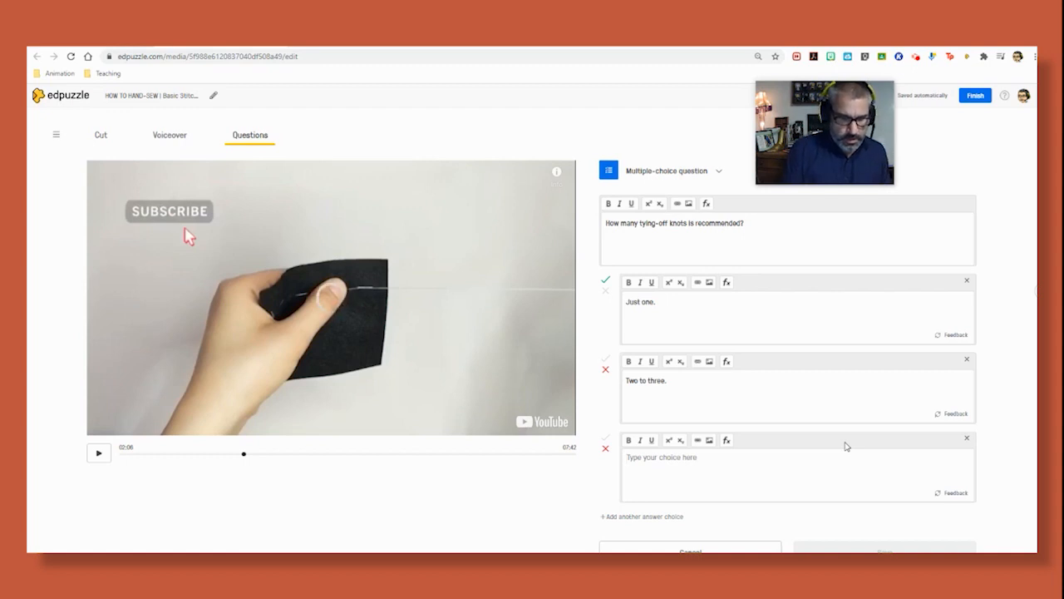
type("At least four.")
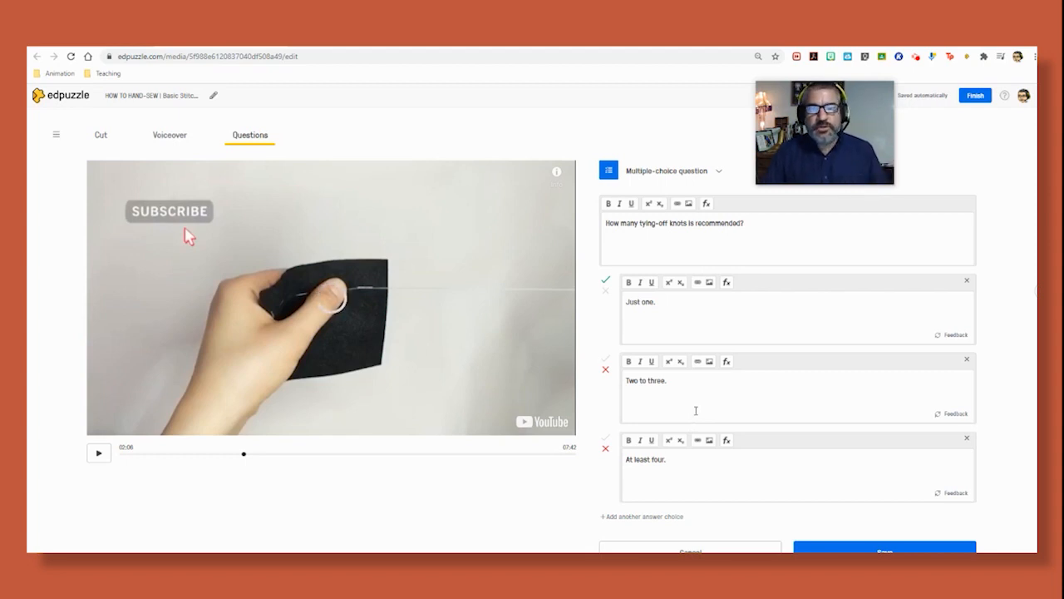
- Mark 'Just one.' wrong and 'Two to three.' correct, then save the 02:06 question
left_click(606, 292)
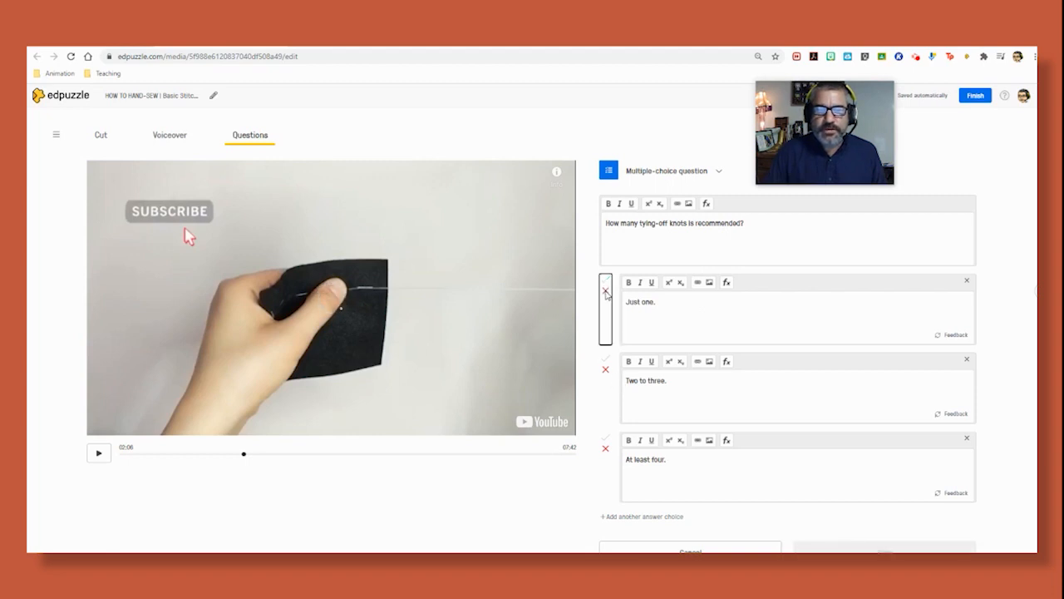
left_click(608, 363)
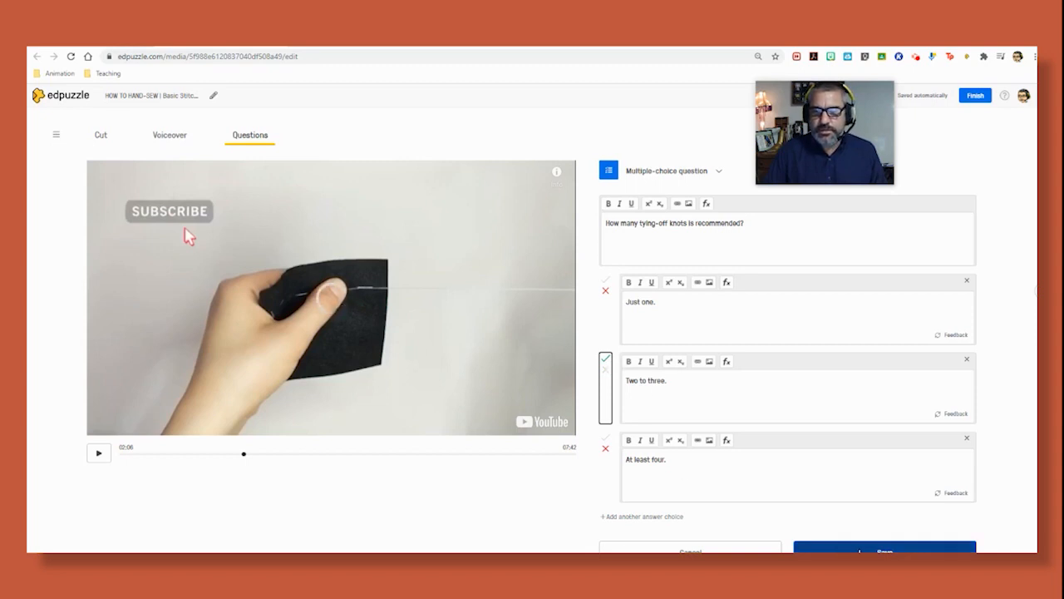
left_click(860, 547)
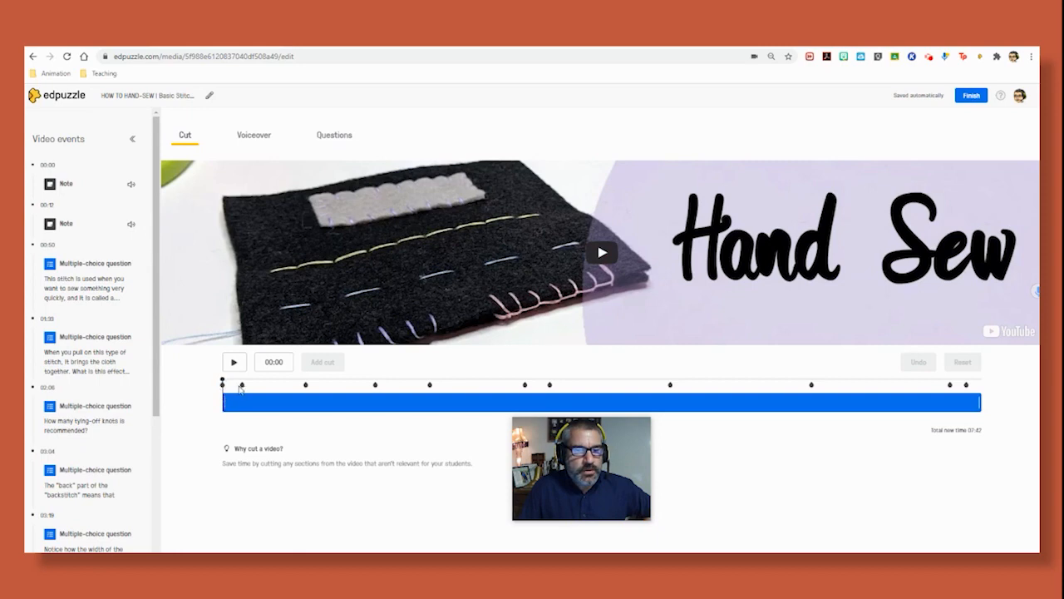
left_click_drag(155, 259, 154, 280)
scroll(153, 280, "down", 3)
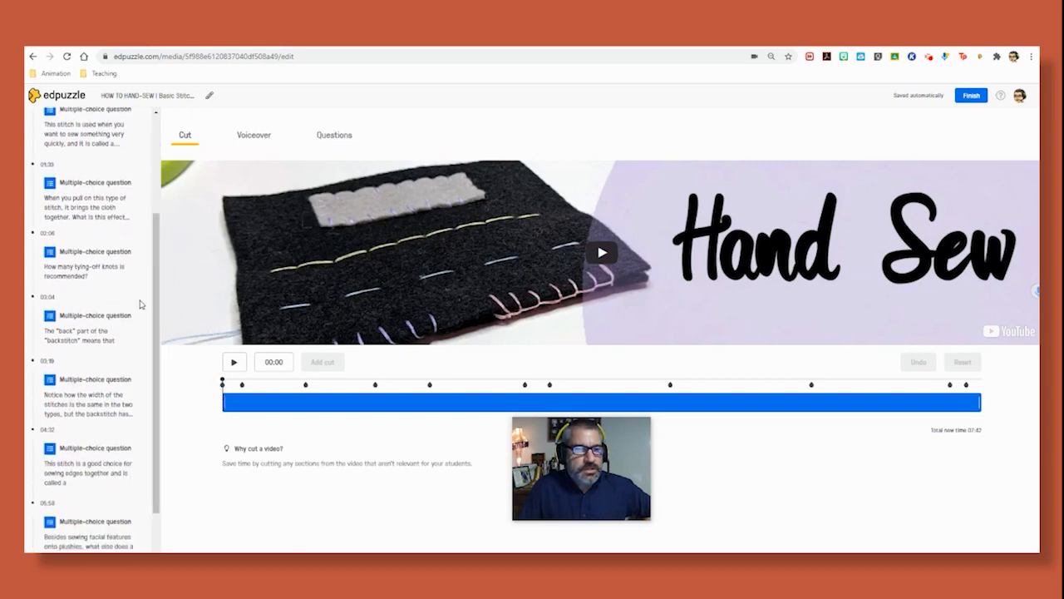
- Preview every timeline marker: the 00:12 note, questions 00:50 through 07:22, and the closing note
scroll(156, 268, "down", 1)
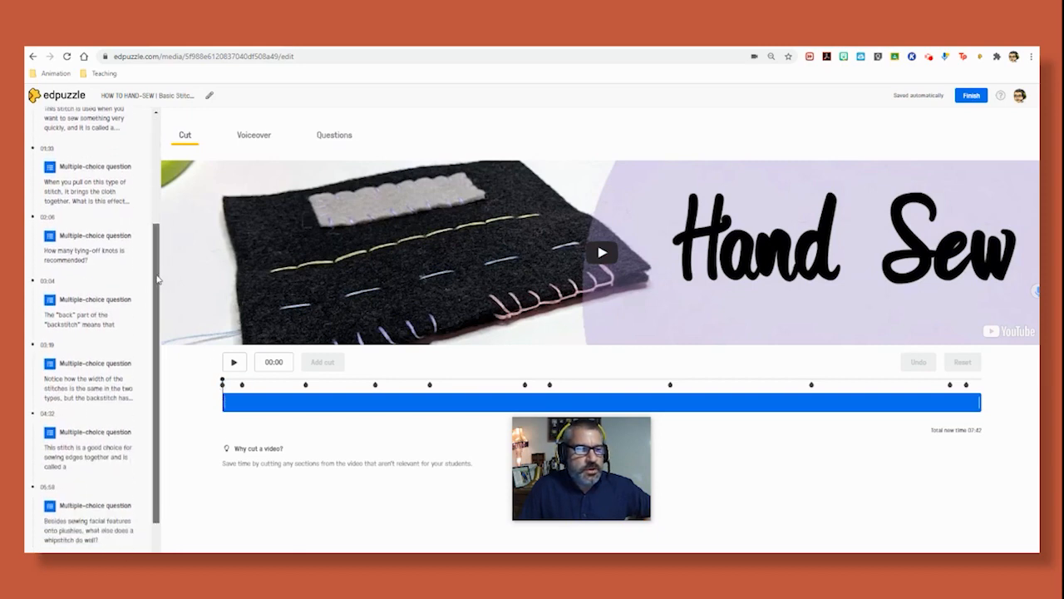
left_click(242, 385)
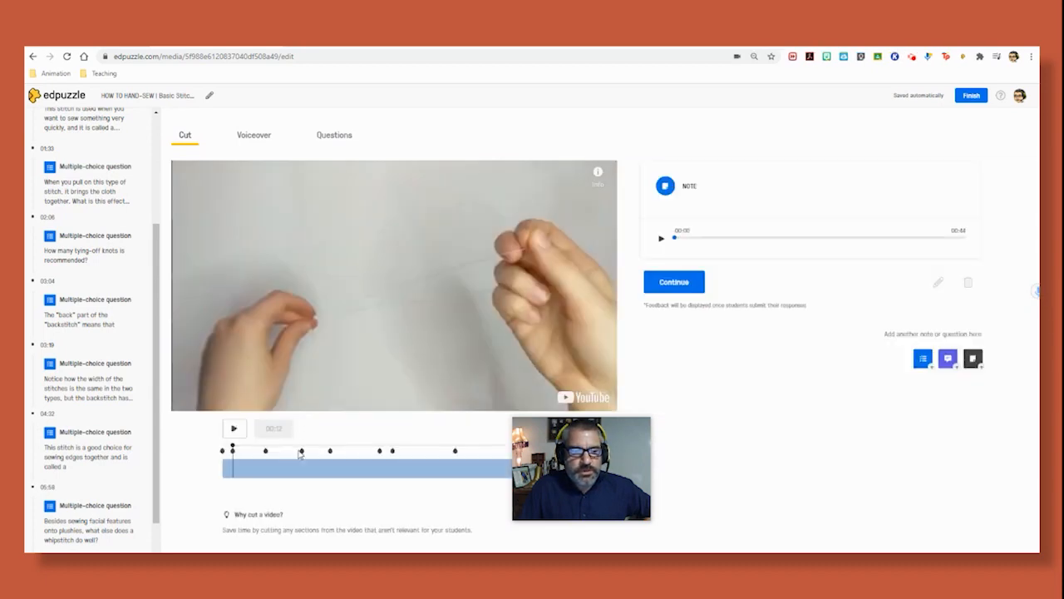
left_click(265, 451)
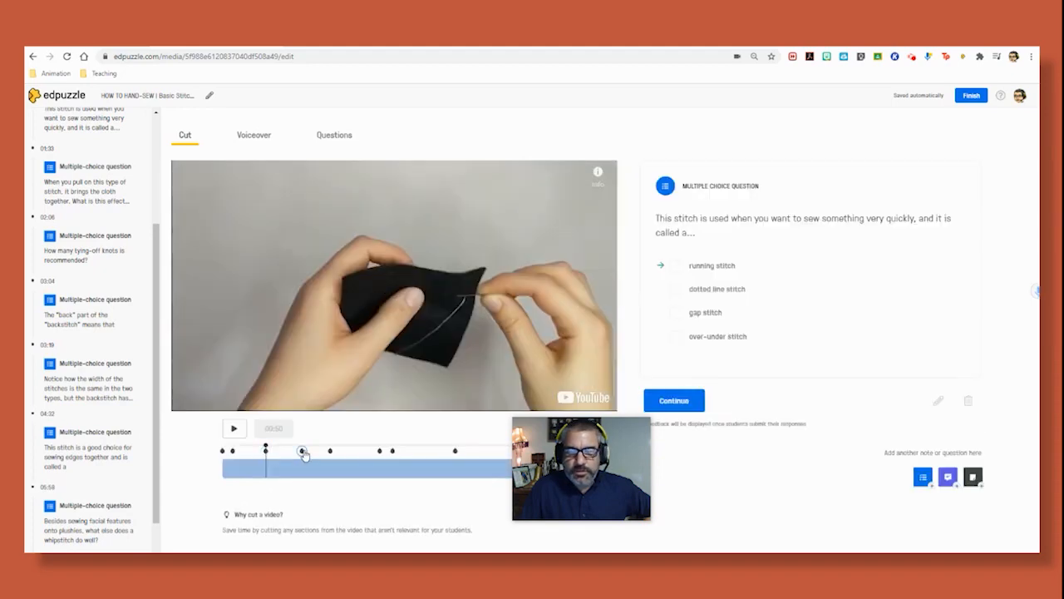
left_click(301, 451)
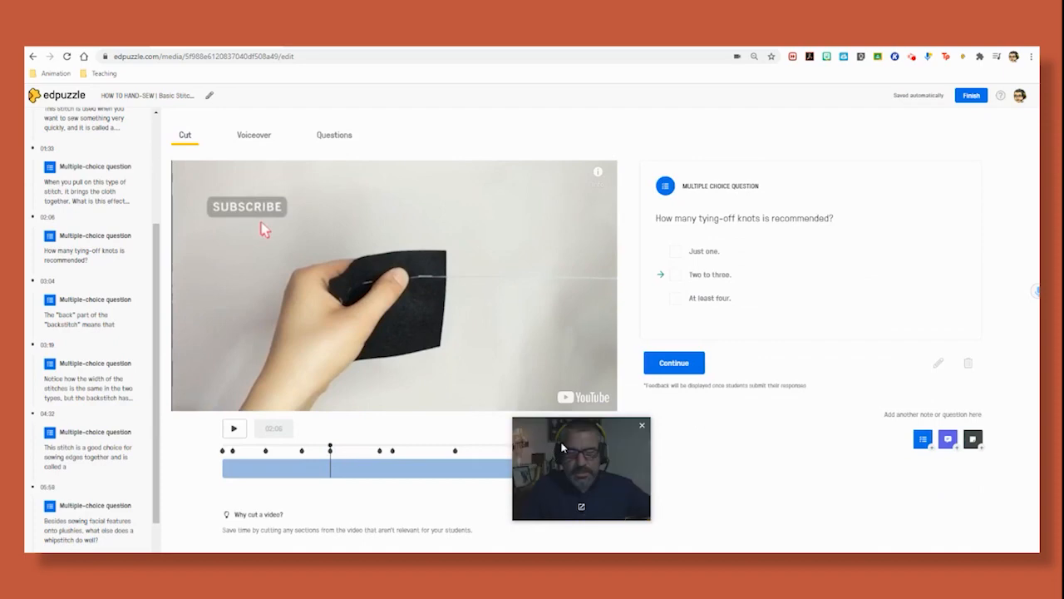
mouse_move(563, 442)
left_mouse_down()
mouse_move(752, 480)
mouse_move(692, 453)
left_mouse_up()
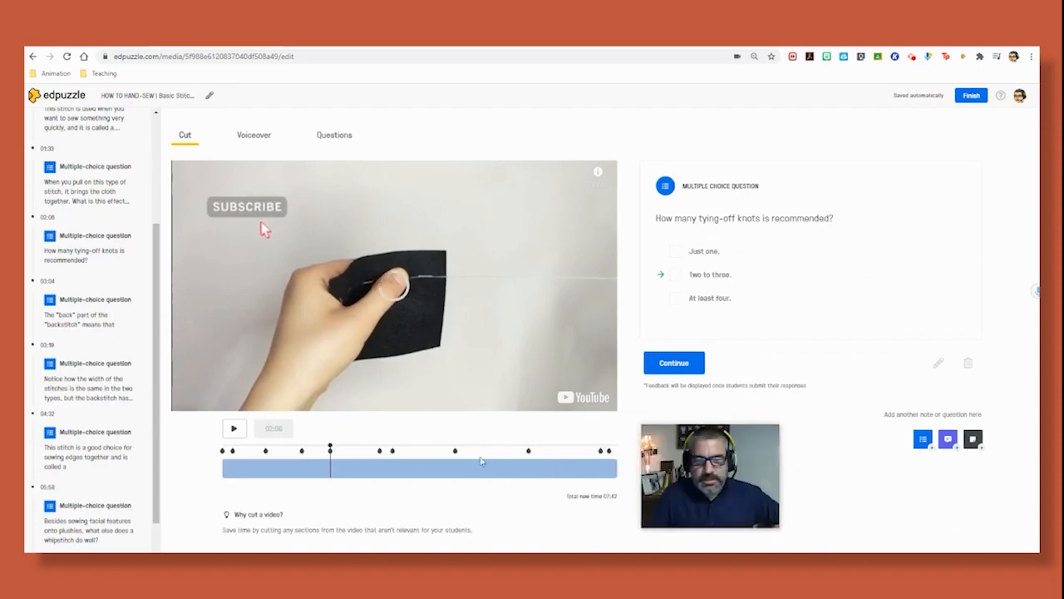
left_click(393, 451)
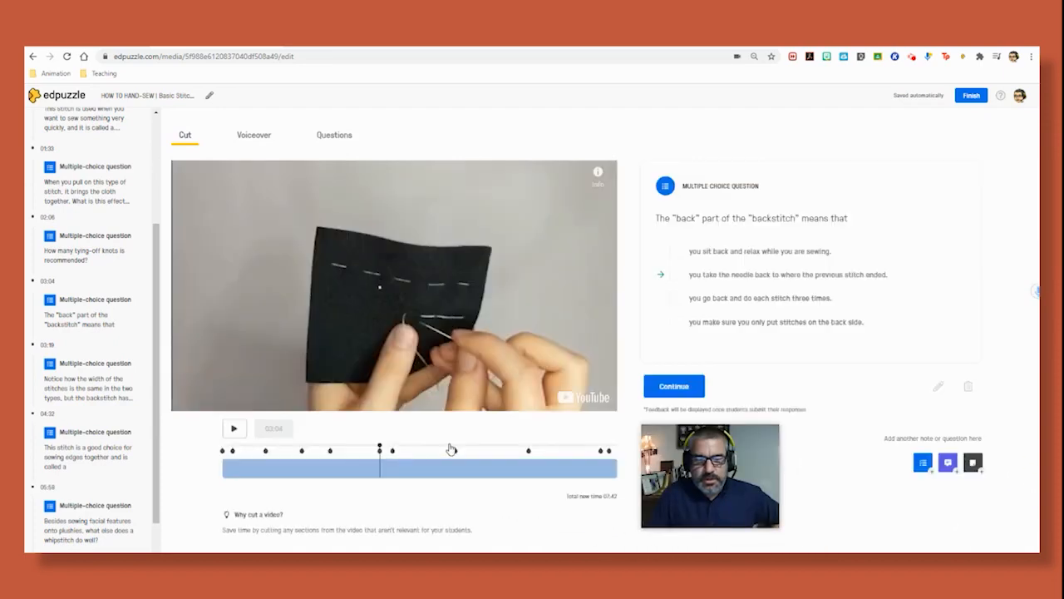
left_click(393, 452)
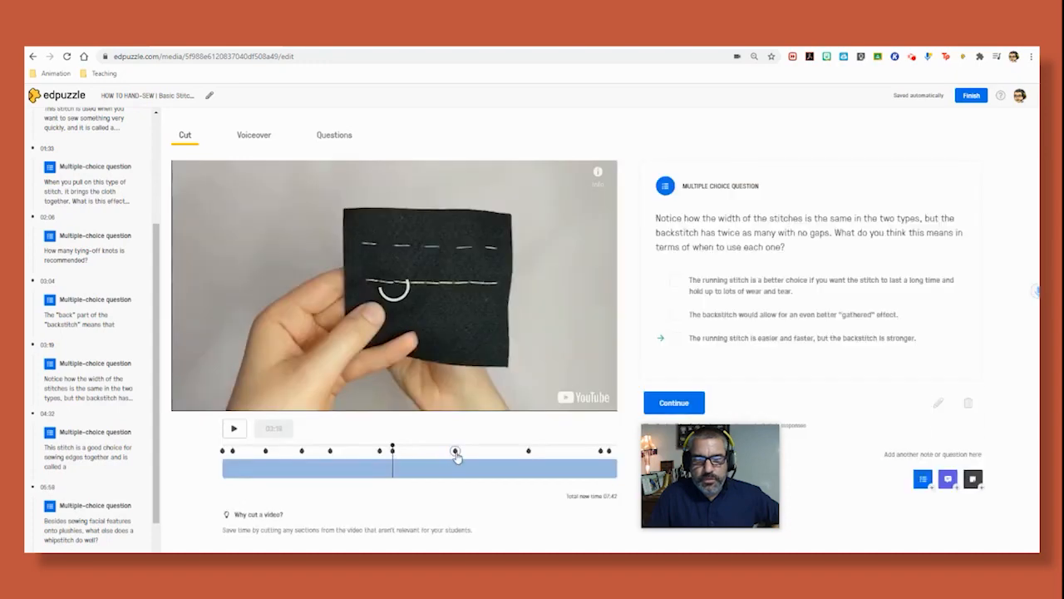
left_click(455, 452)
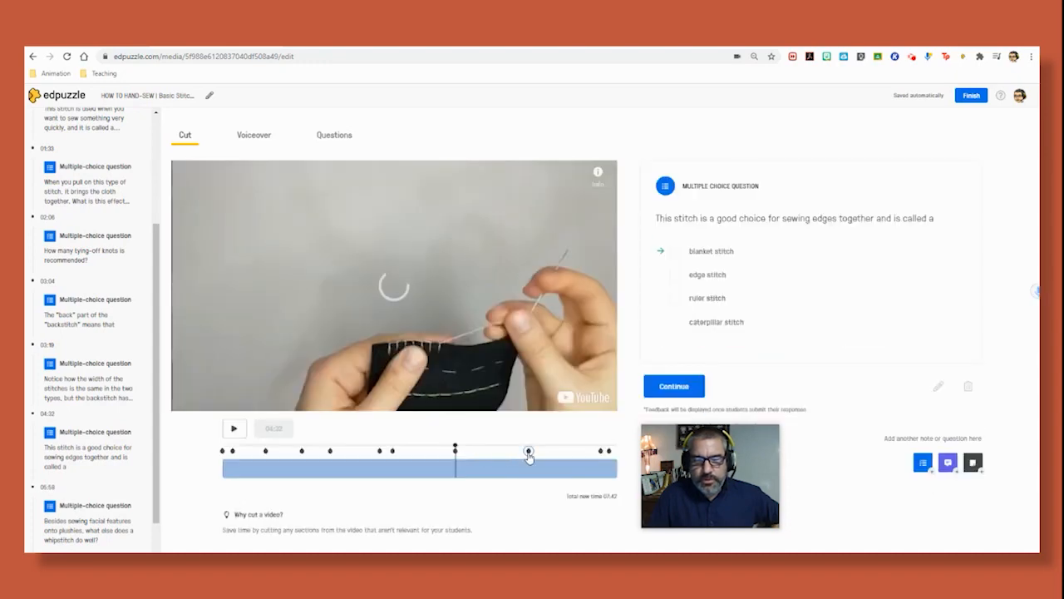
left_click(529, 453)
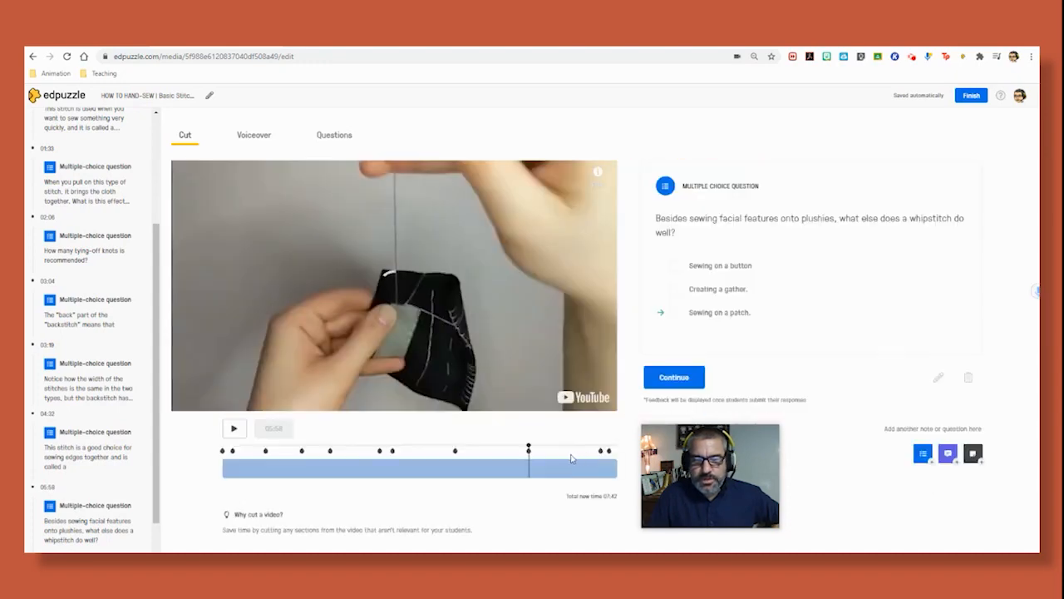
left_click(599, 453)
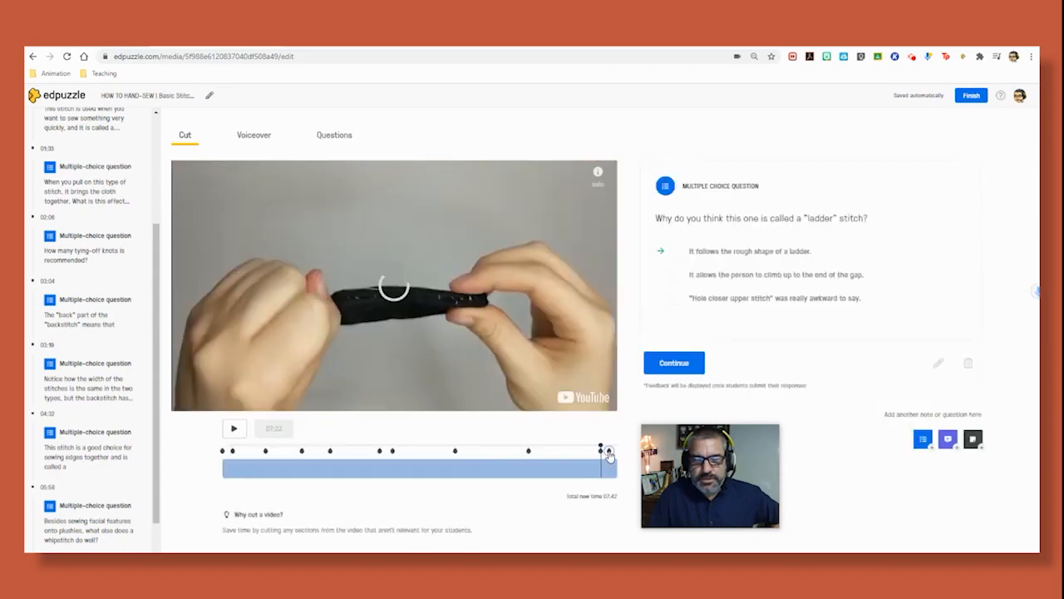
left_click(608, 450)
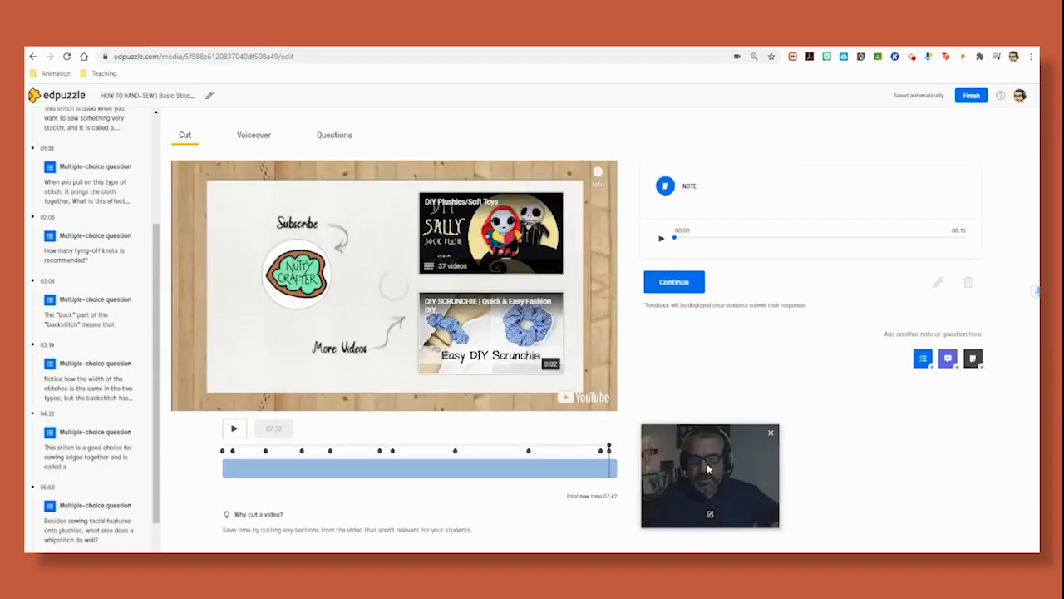
left_click_drag(678, 489, 685, 450)
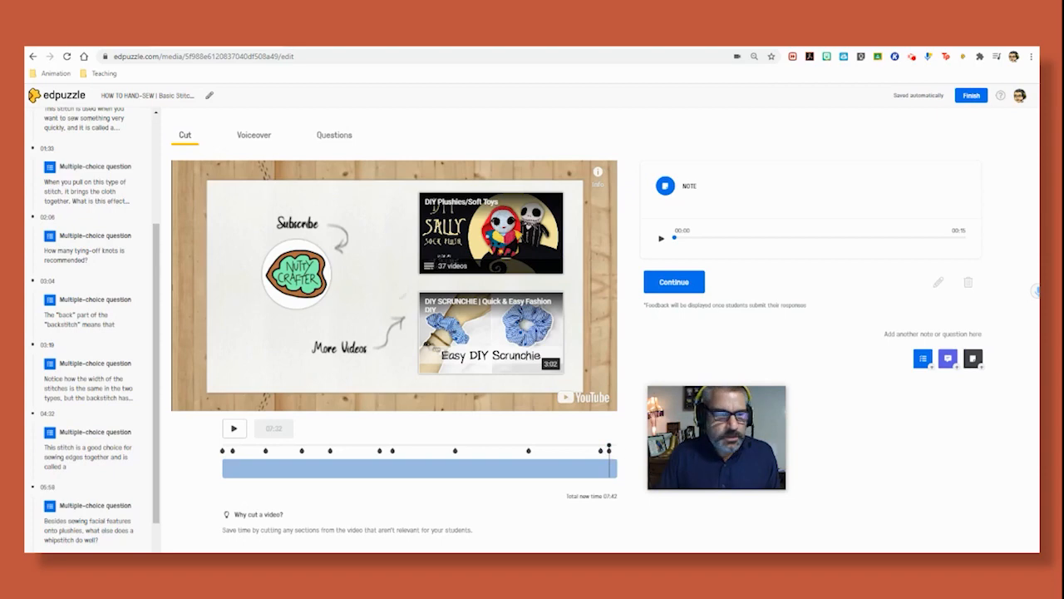
mouse_move(779, 472)
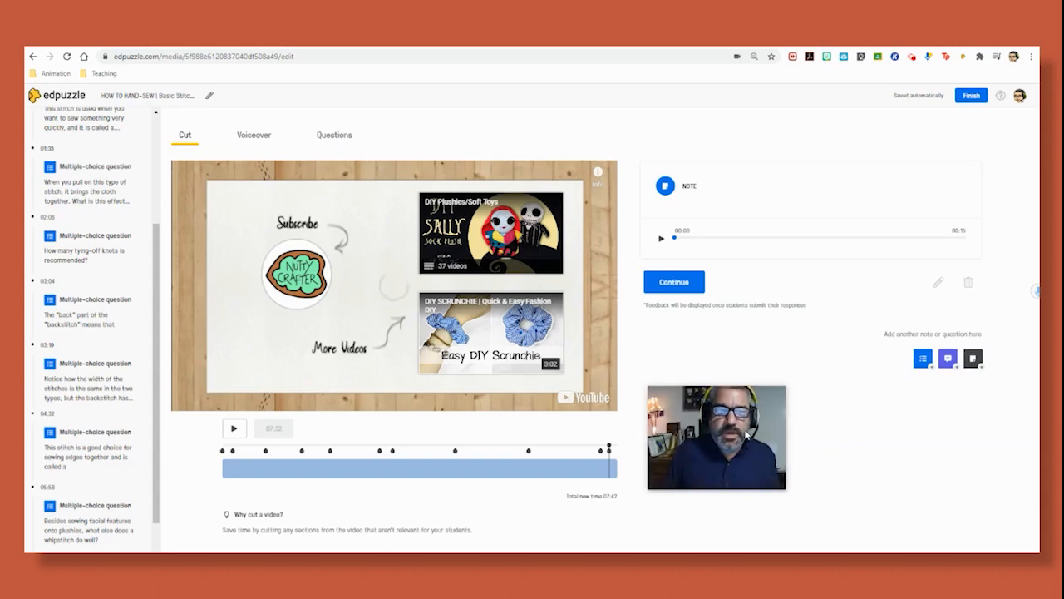
mouse_move(740, 405)
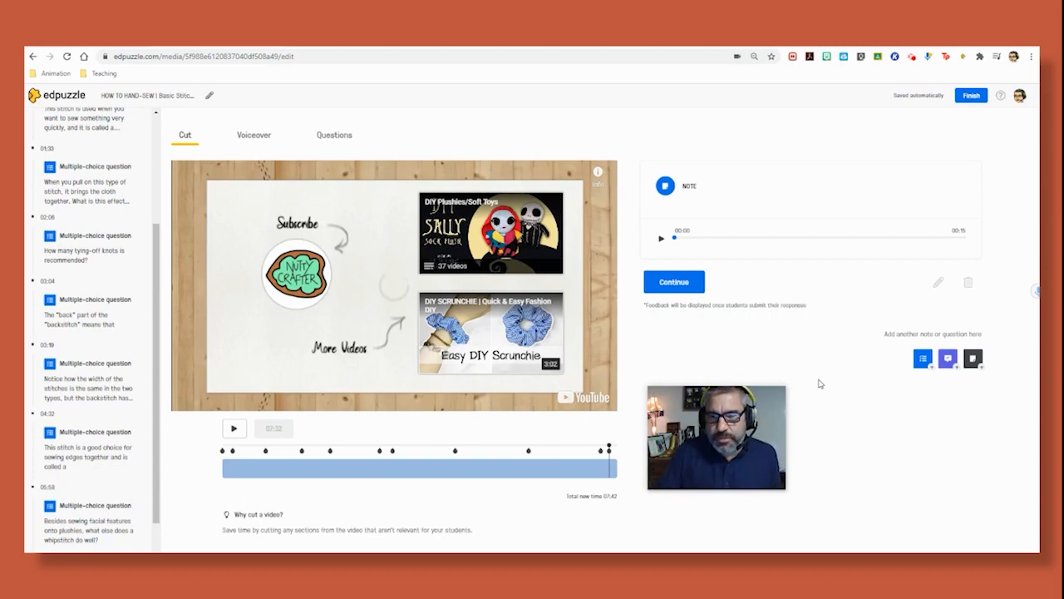
mouse_move(718, 419)
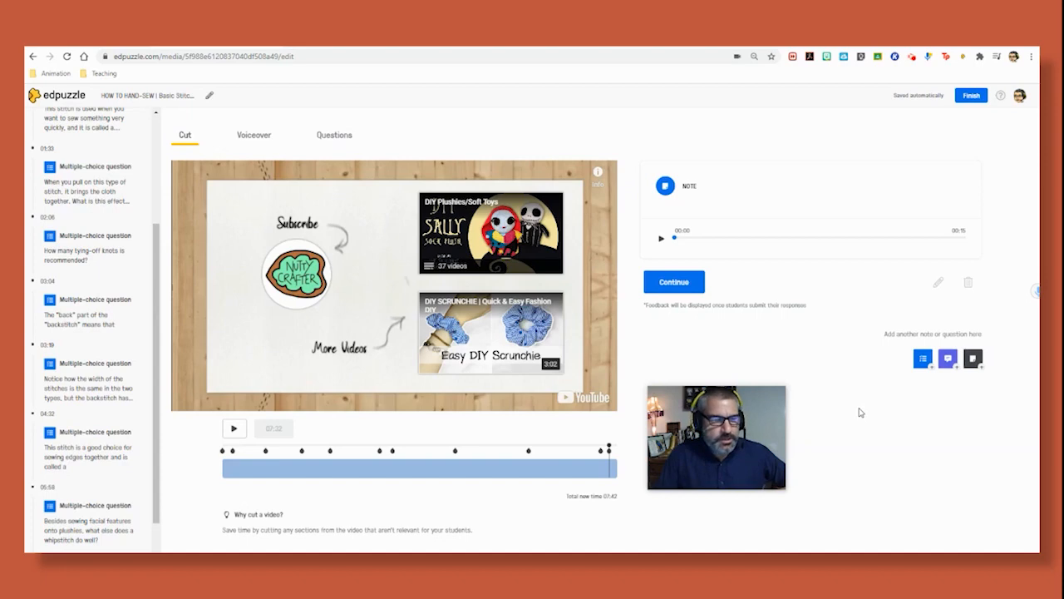
scroll(143, 228, "up", 3)
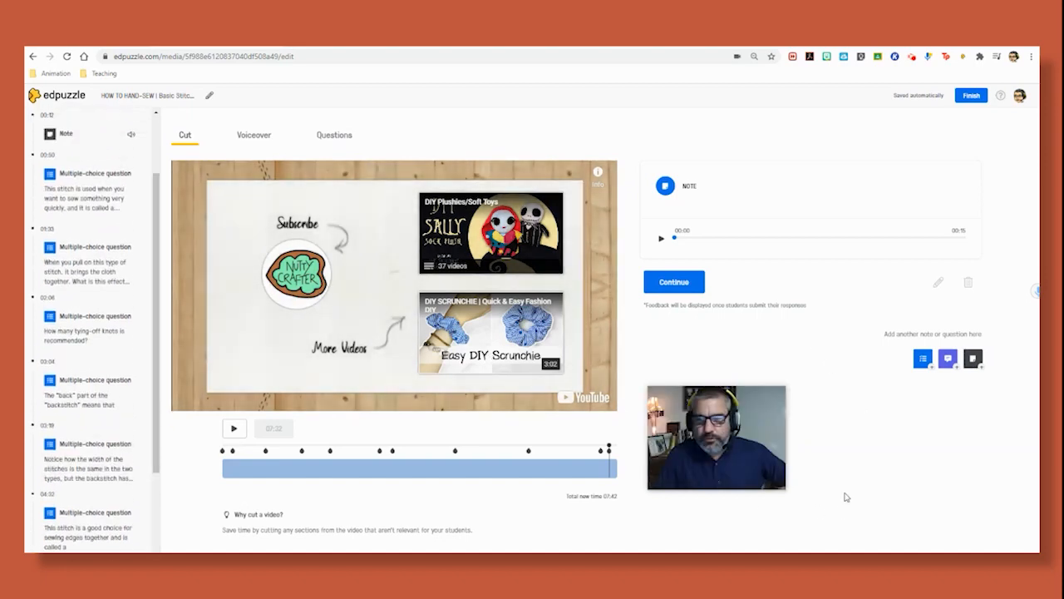
- Finish editing to publish the lesson, then view and collapse its visibility option
left_click(971, 97)
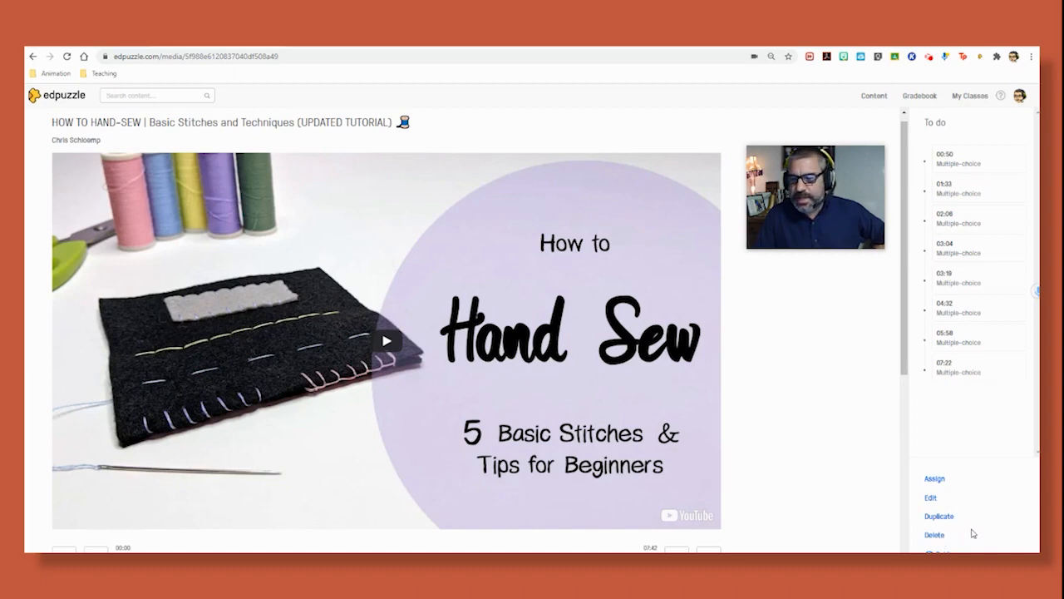
key("Tab")
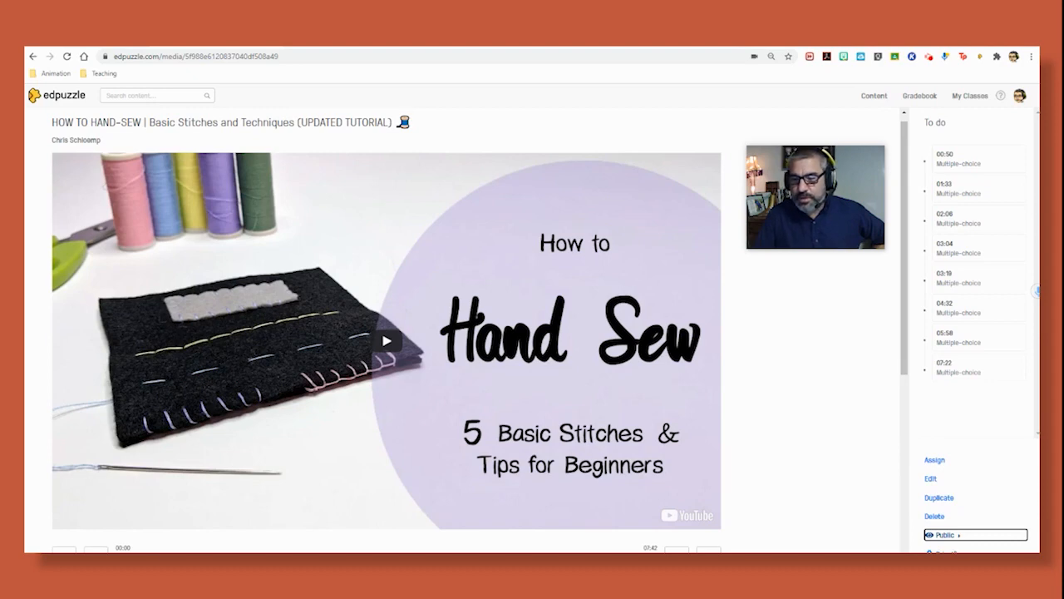
left_click(976, 538)
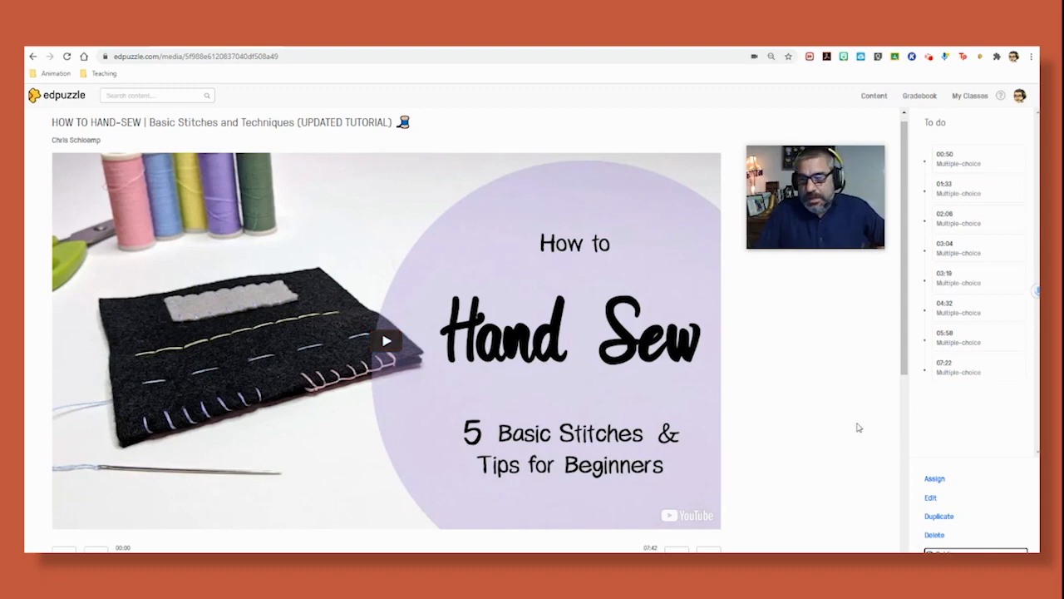
- Start assigning the lesson and tick the 'Period 2' – Drama 1P class
left_click(935, 479)
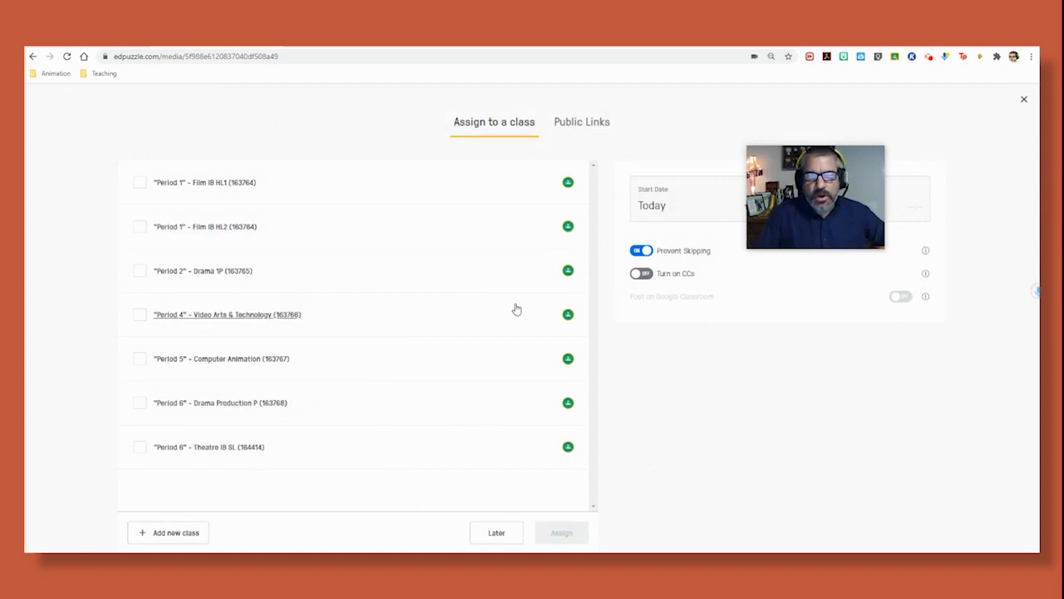
left_click_drag(846, 152, 698, 323)
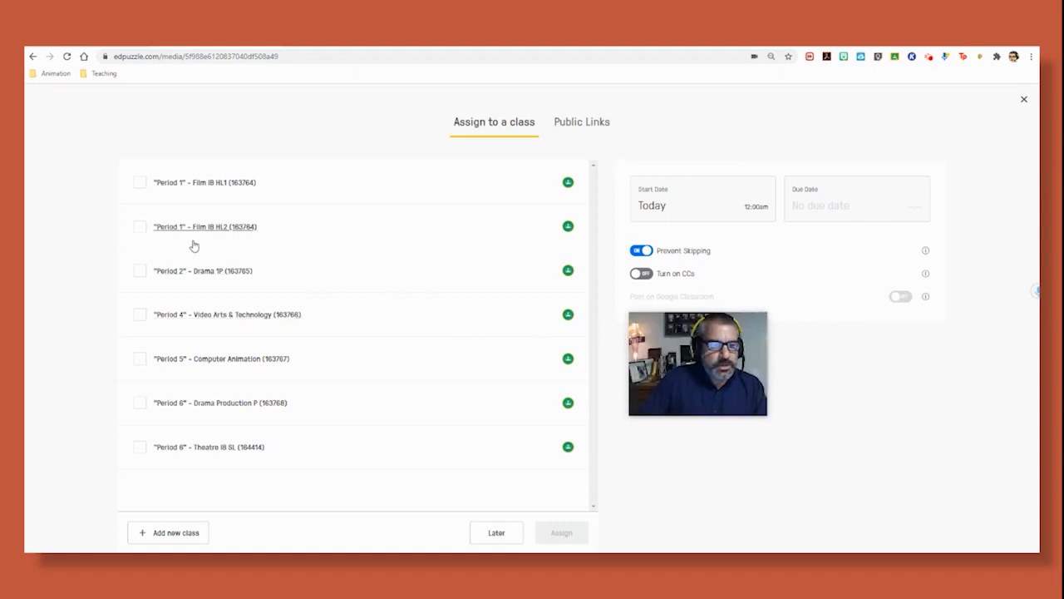
left_click(141, 271)
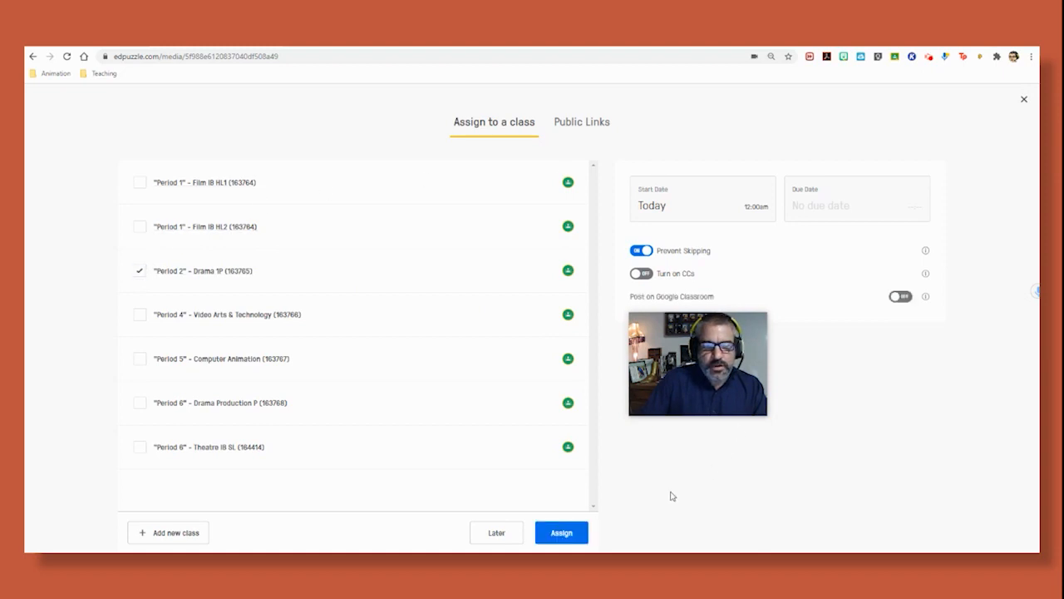